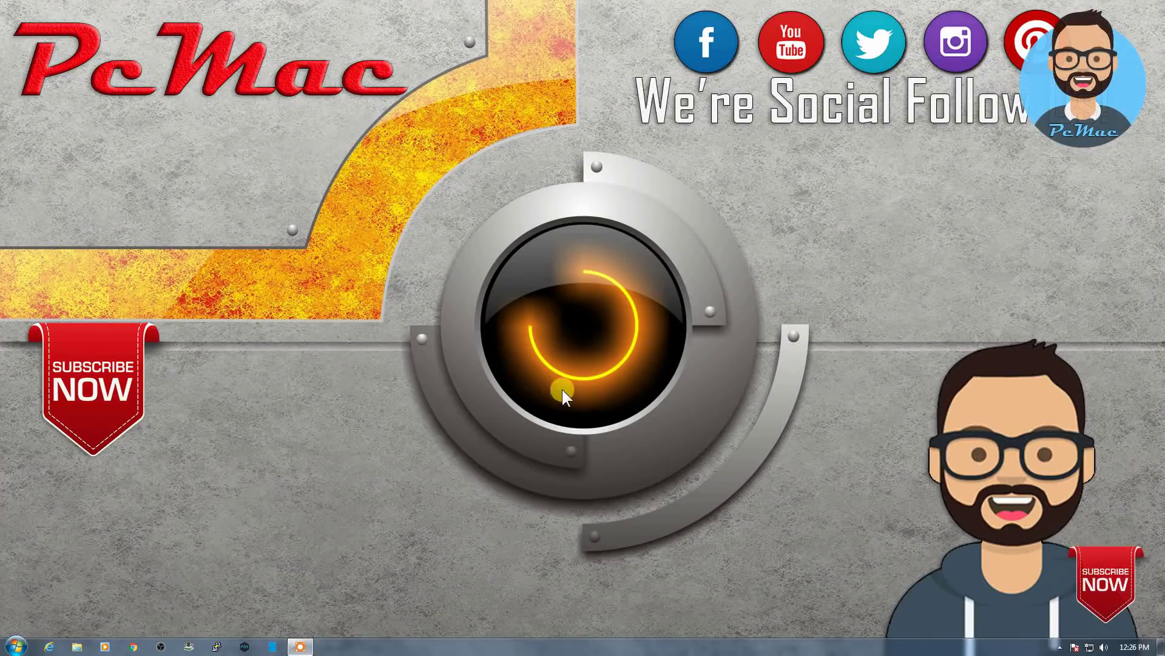
Step: Open Chrome and search the web for 'openvpn'
left_click(133, 646)
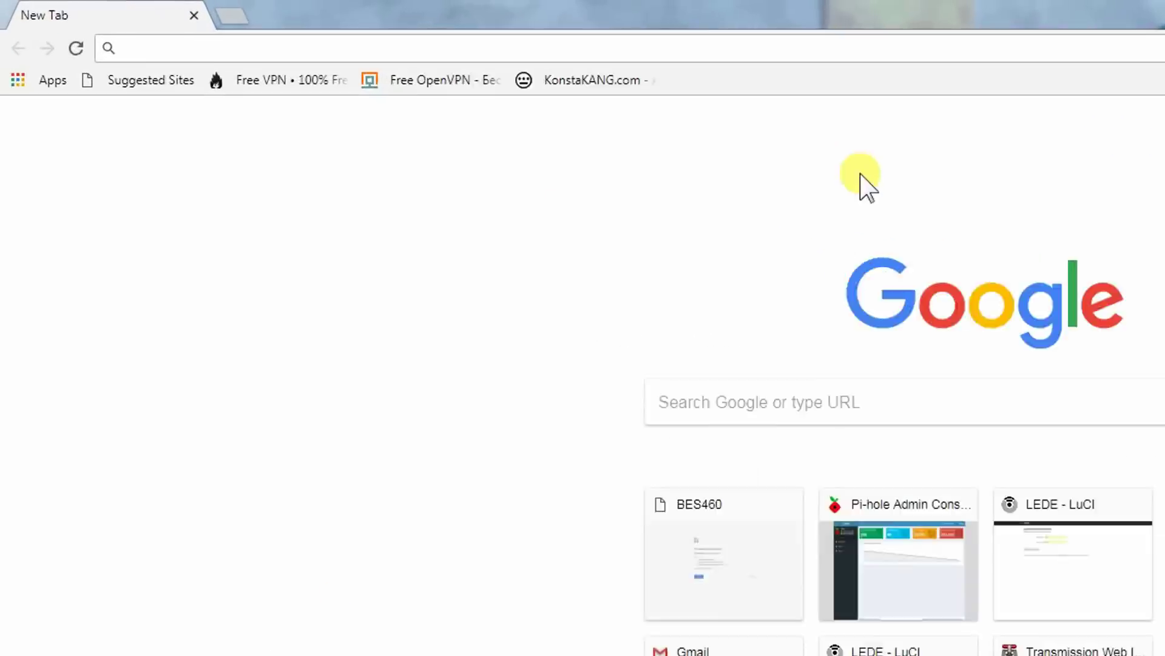
type("openvpn")
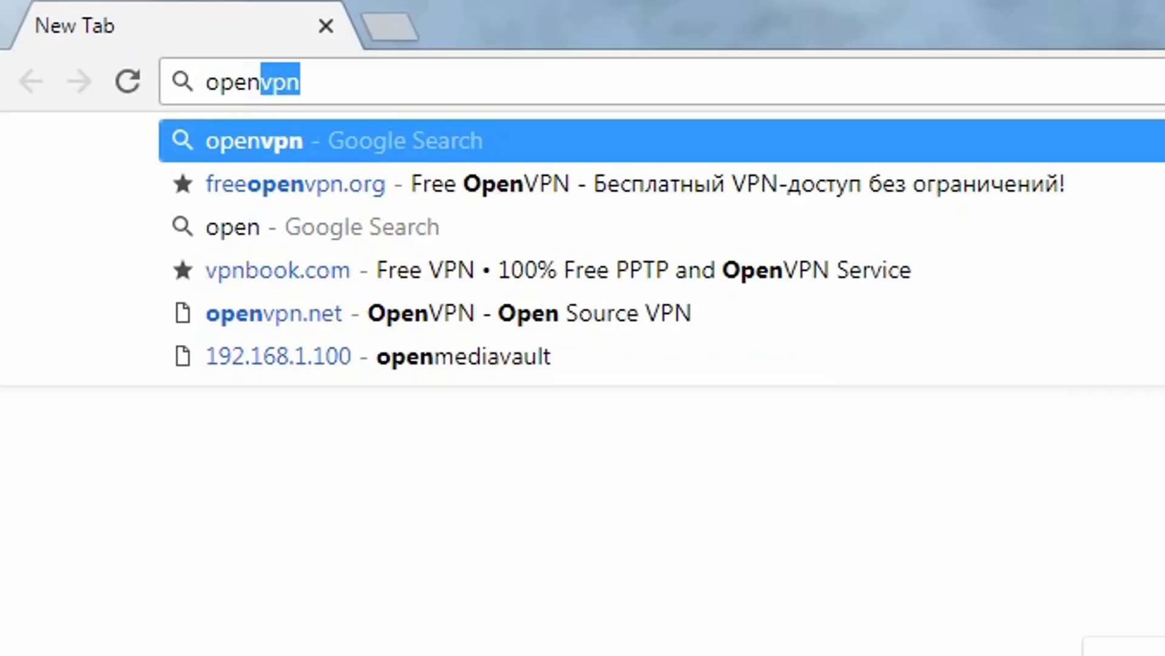
key("Return")
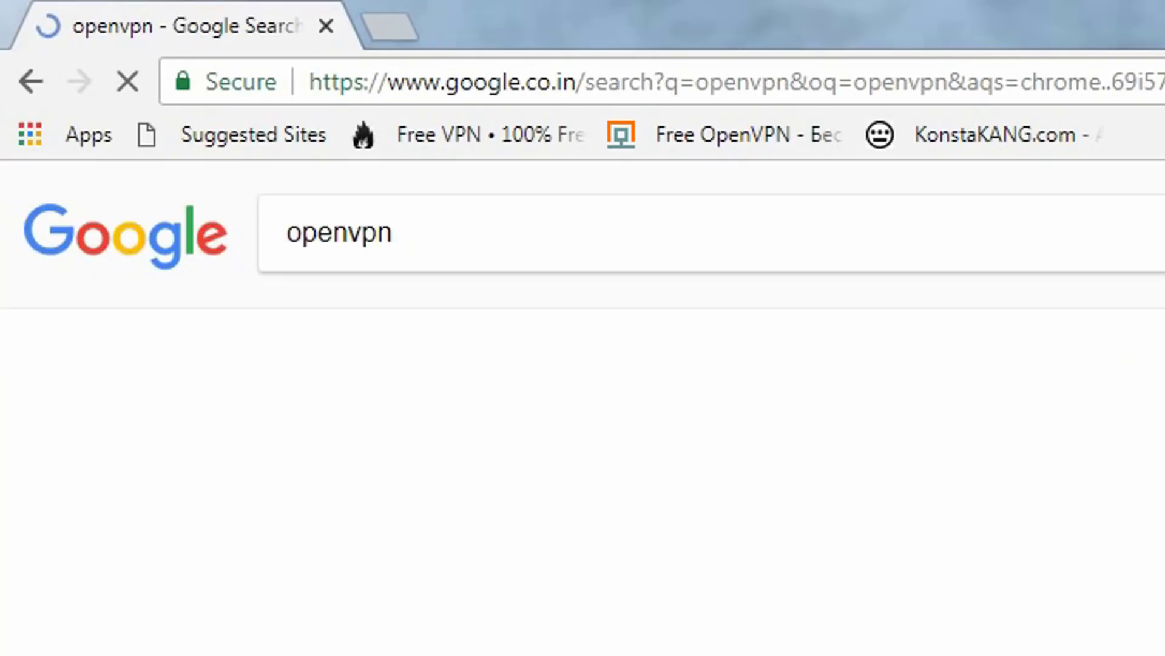
Step: Visit the official OpenVPN site, then go back and scroll down the search results
left_click(681, 485)
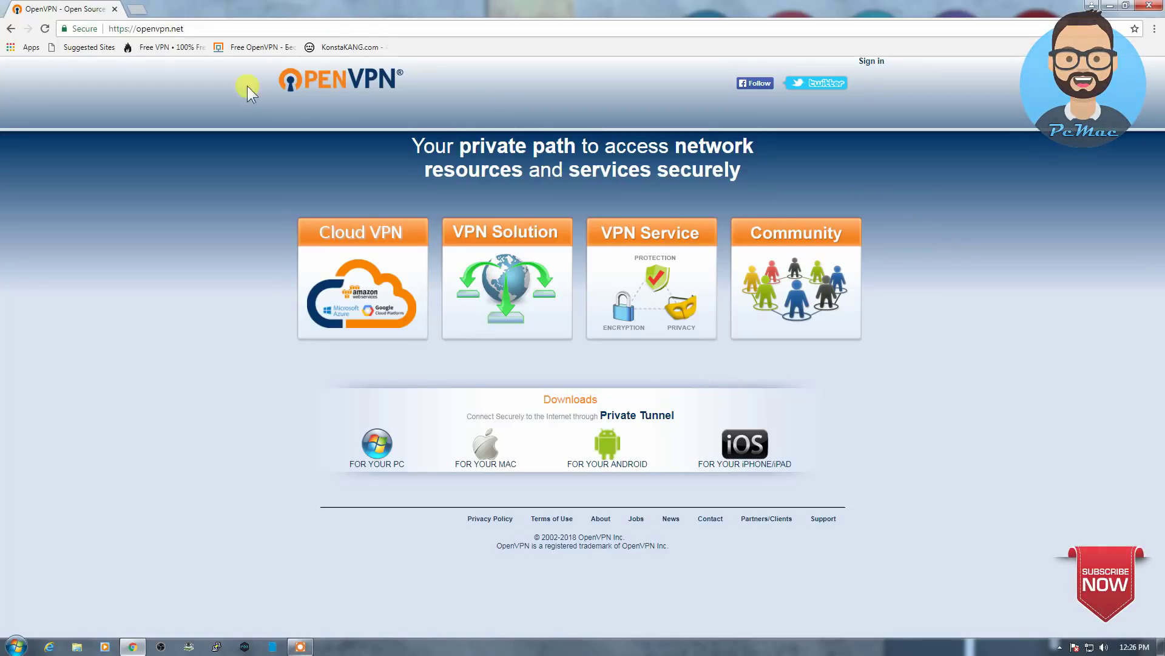
left_click(11, 29)
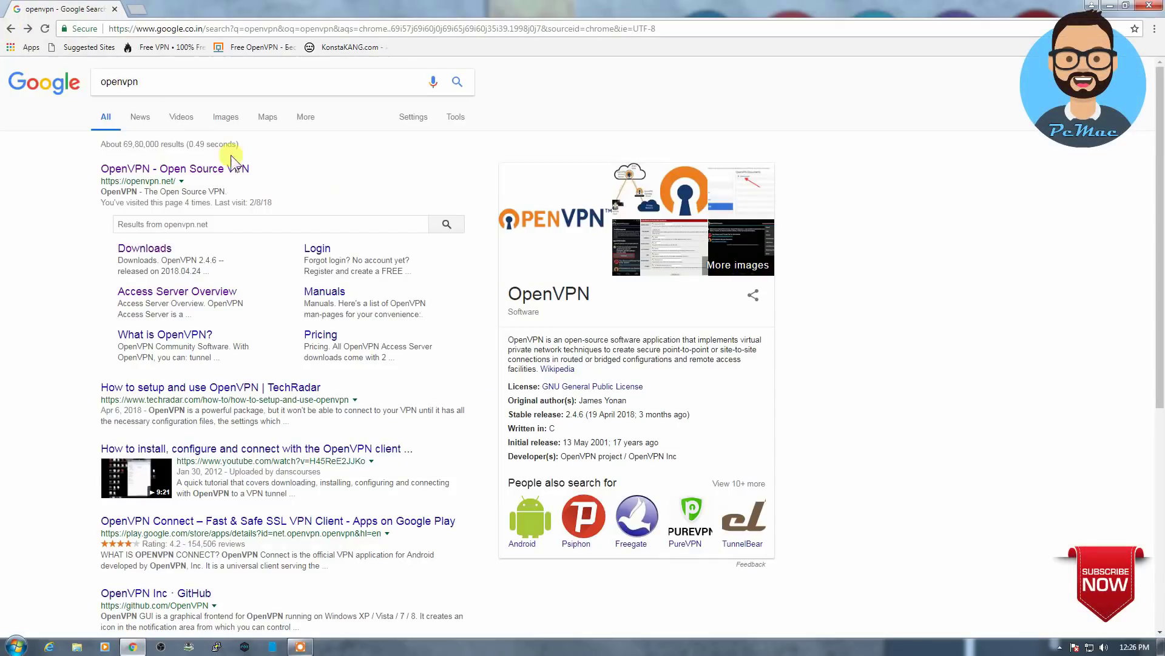
scroll(336, 192, "down", 1)
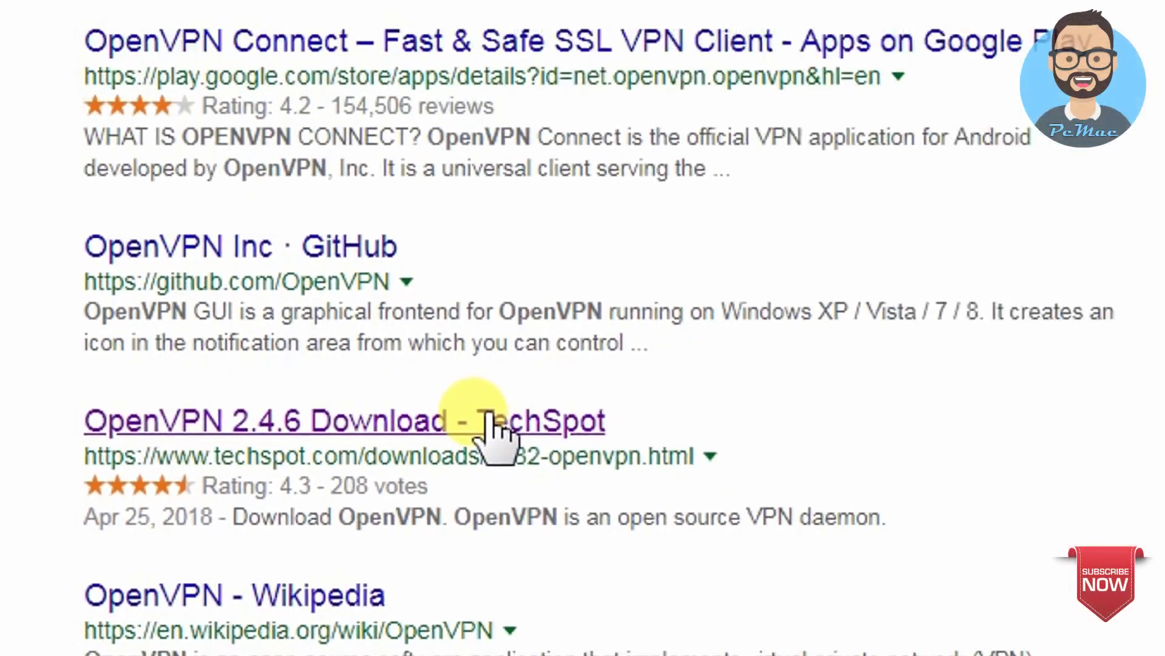
Step: Download the OpenVPN 2.4.6 Windows 7/8/10 installer from TechSpot's download page
left_click(636, 349)
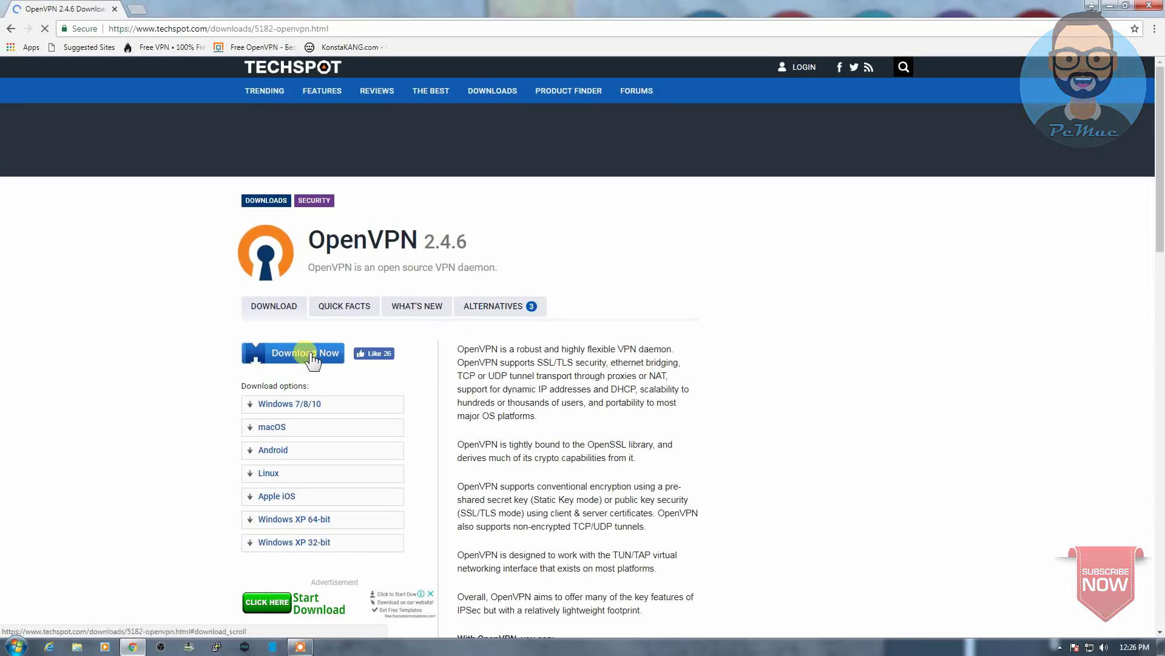
left_click(311, 356)
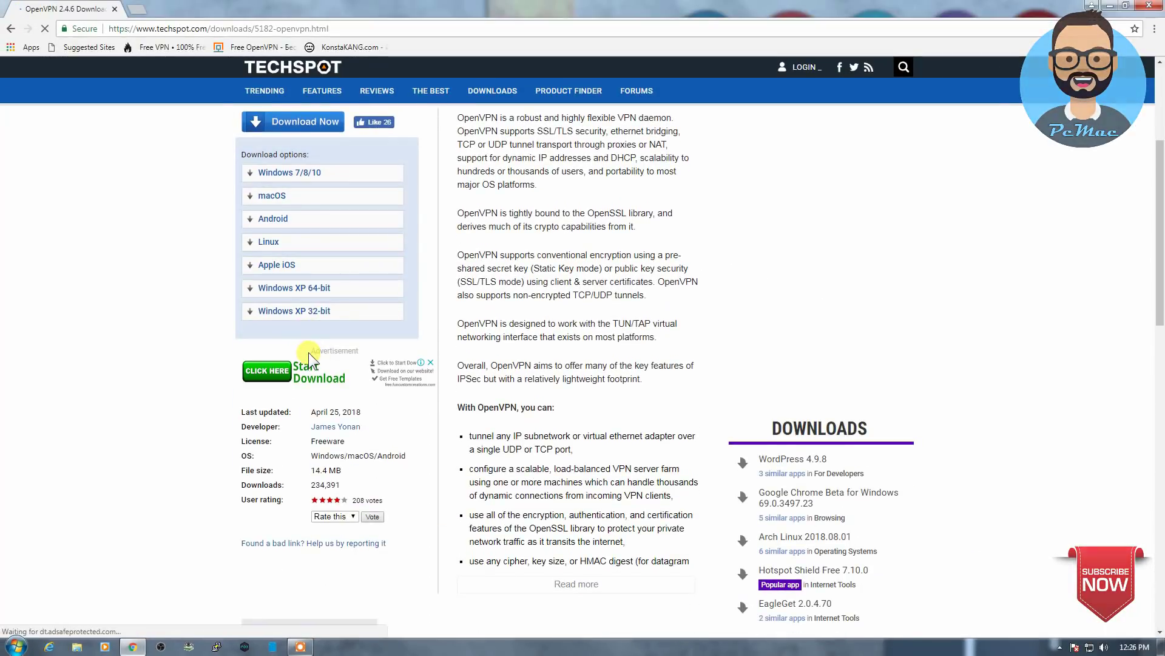
left_click(293, 172)
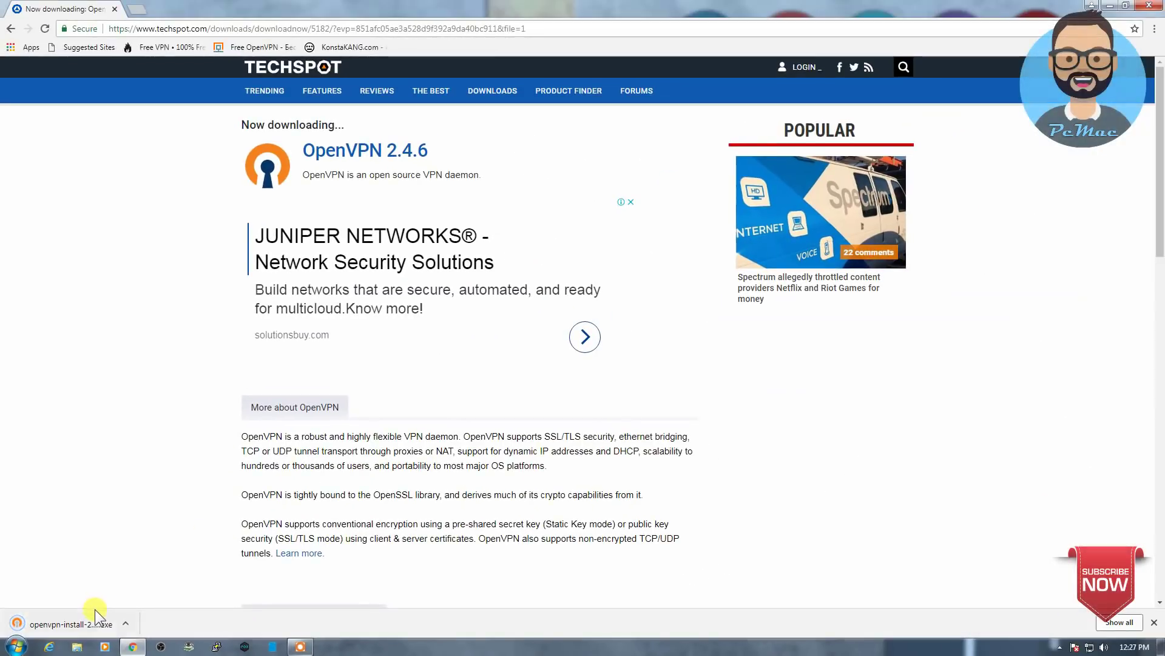
Step: Launch OpenVPN GUI as administrator from Start search, then load the FreeOpenVPN bookmark in Chrome
left_click(16, 646)
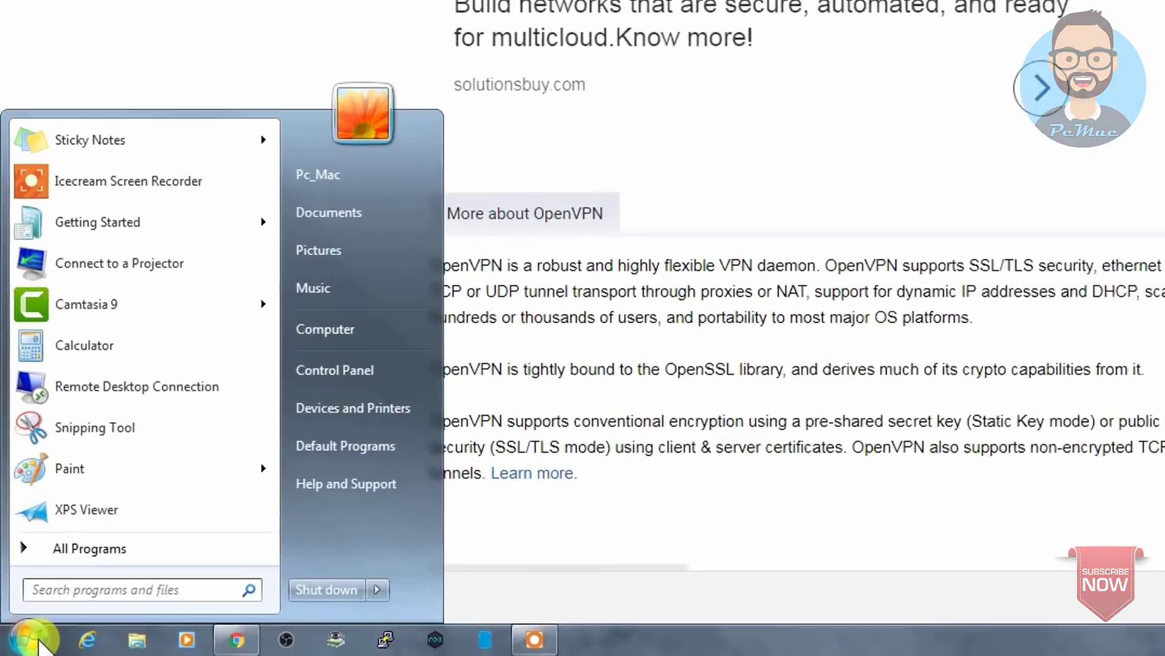
type("open")
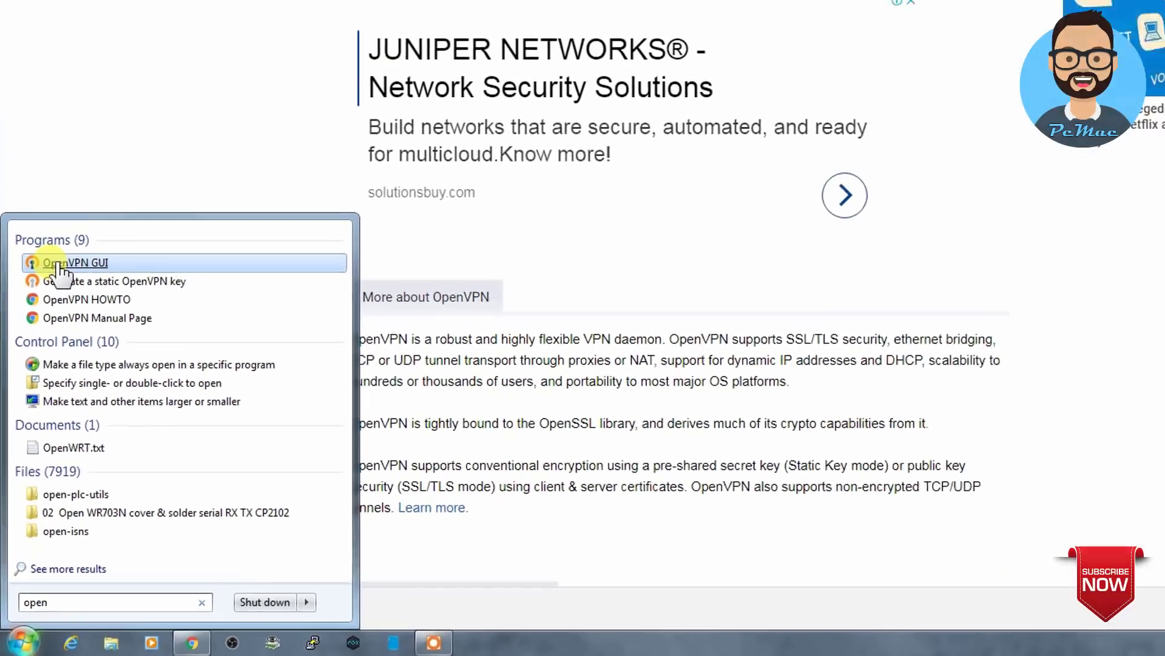
right_click(59, 264)
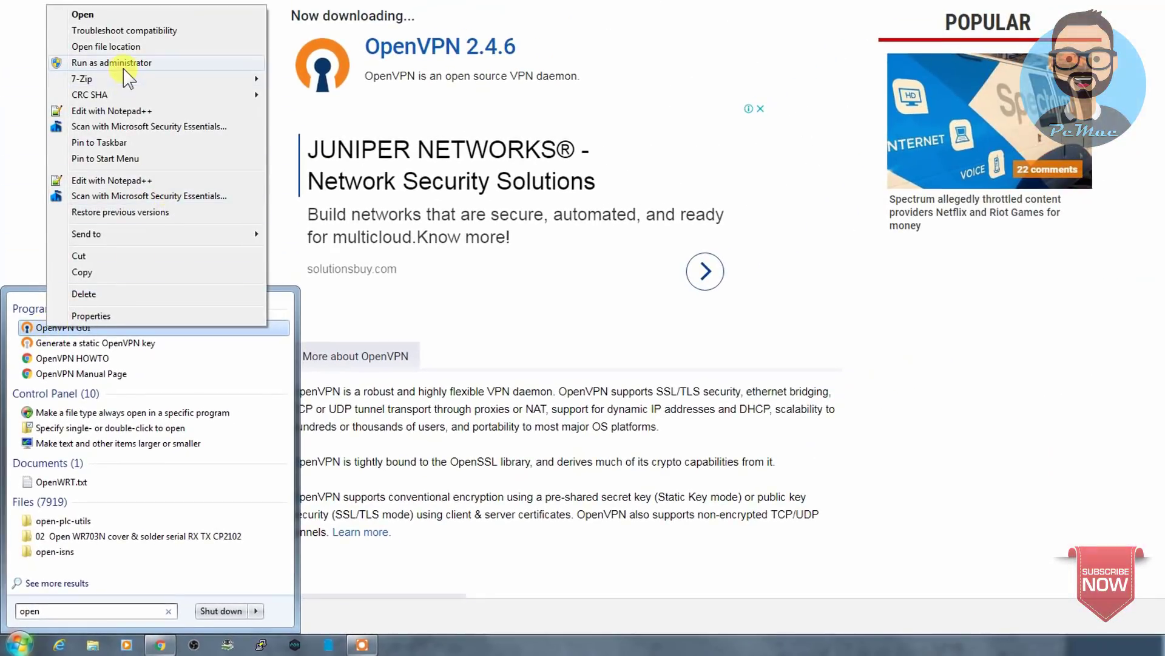
left_click(124, 63)
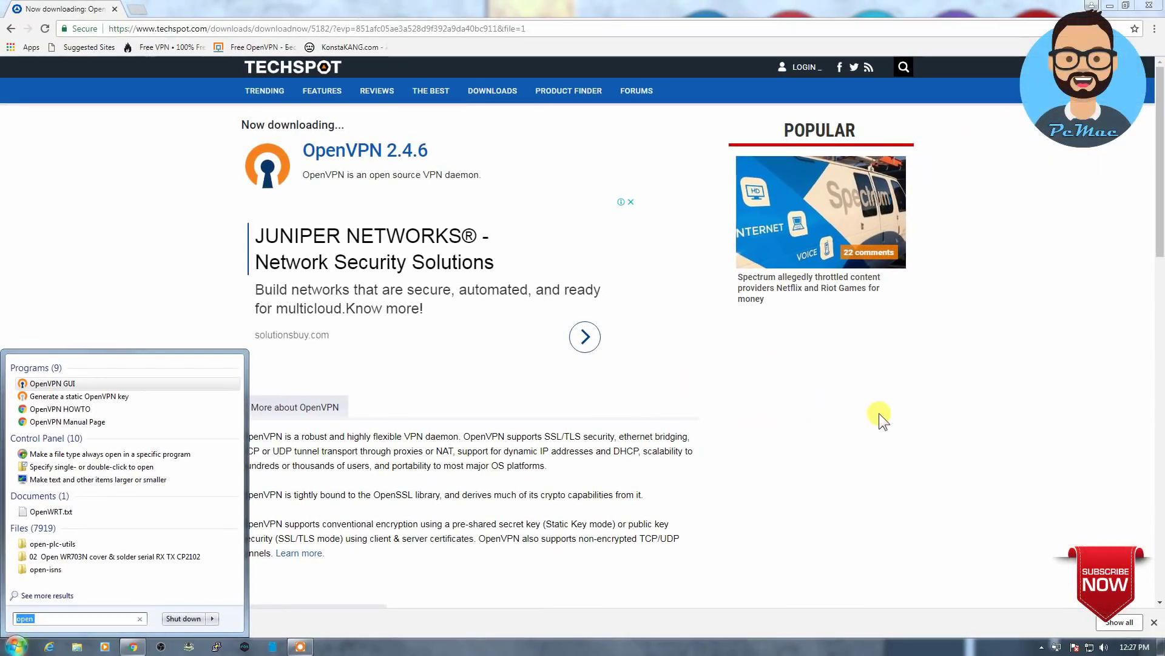
left_click(1013, 450)
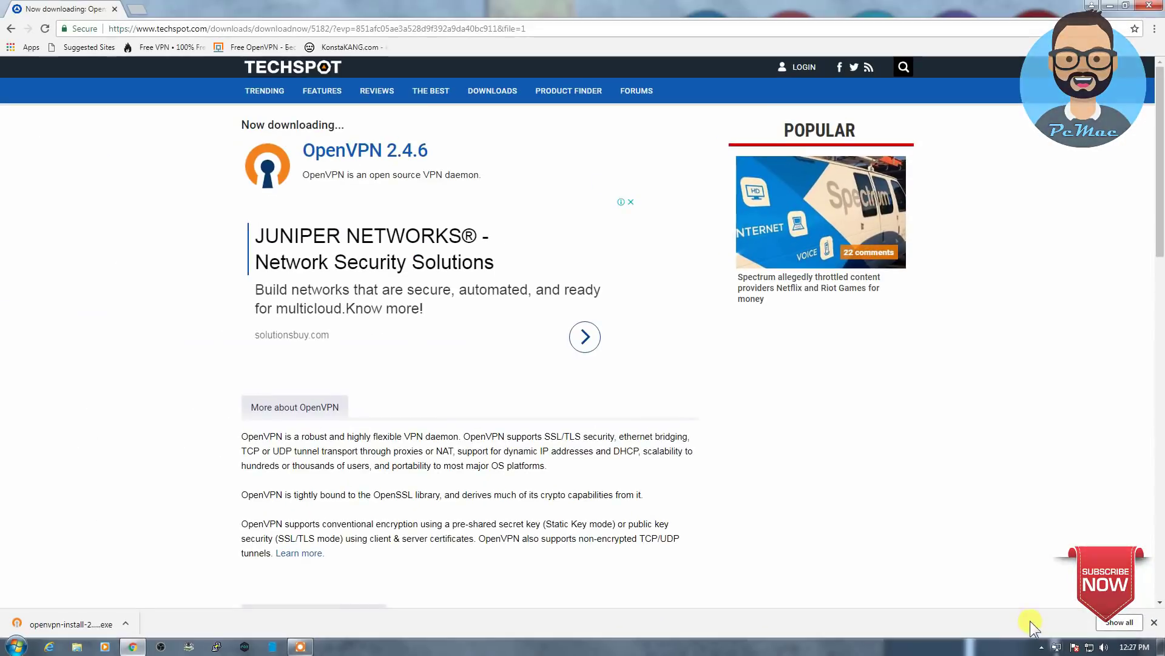
left_click(268, 46)
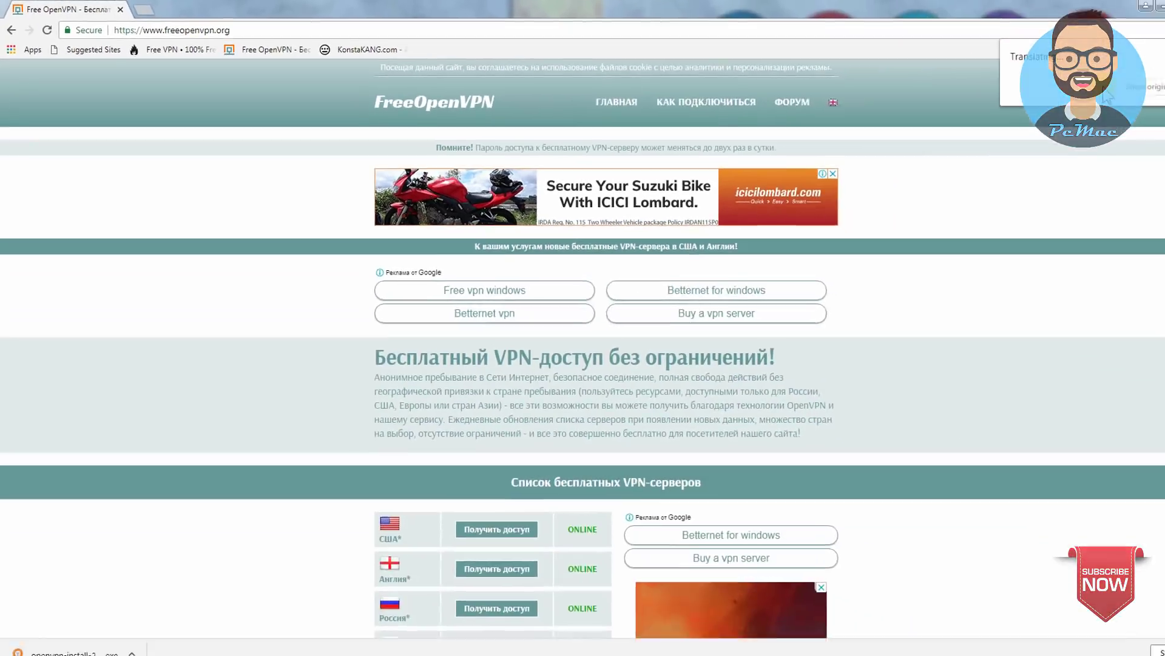
Step: Translate FreeOpenVPN into English and open the Russia 2 server's access page
left_click(1055, 90)
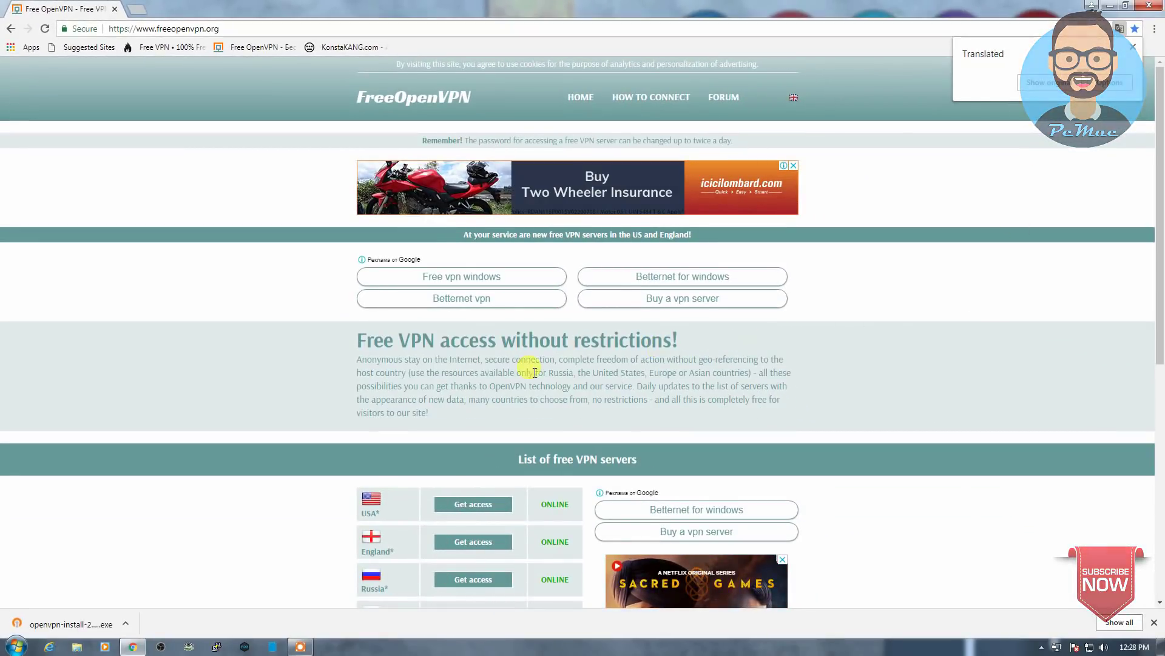
scroll(722, 346, "down", 3)
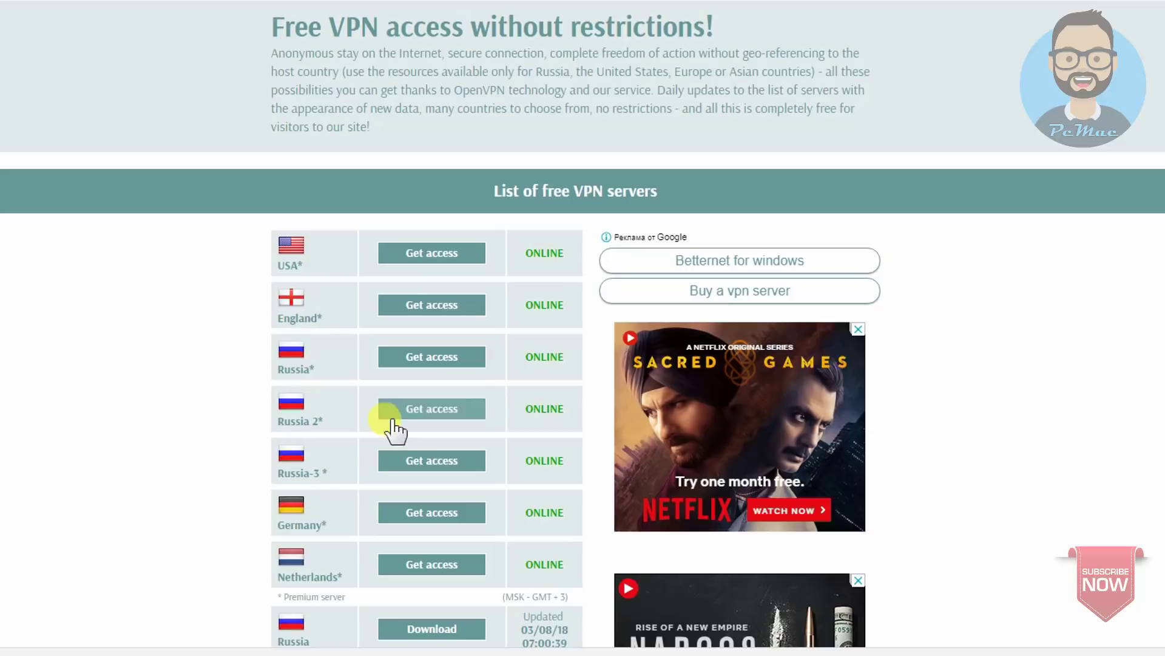
left_click(427, 410)
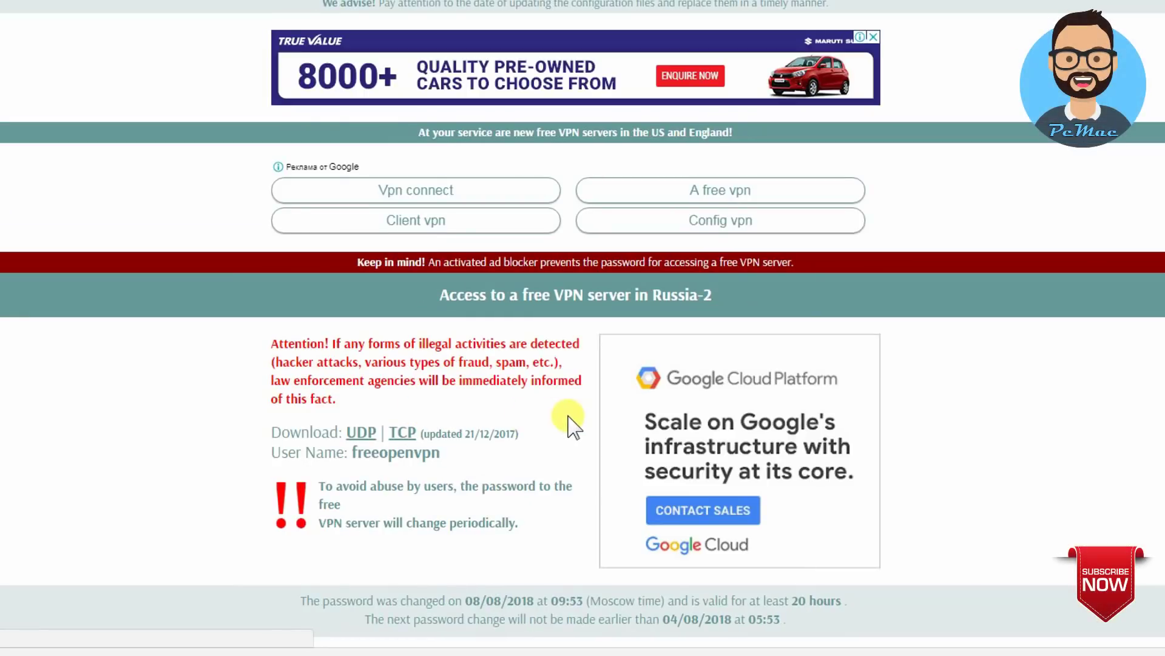
Step: Download the Russia-2 UDP configuration file and show it in its folder
left_click(359, 432)
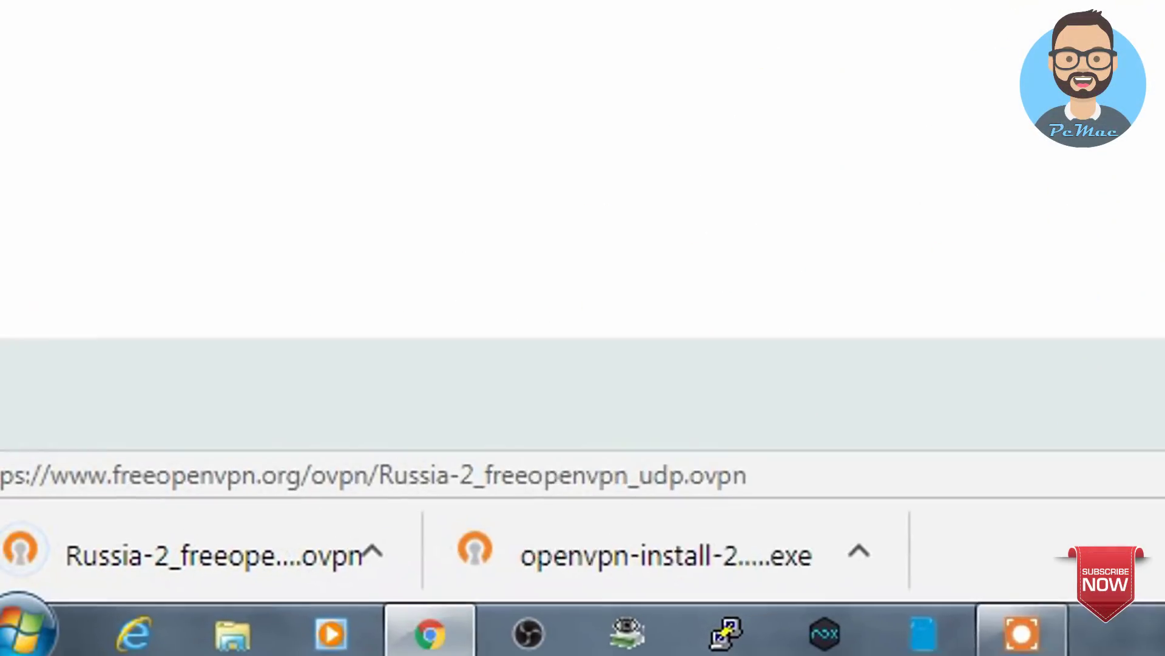
left_click(504, 526)
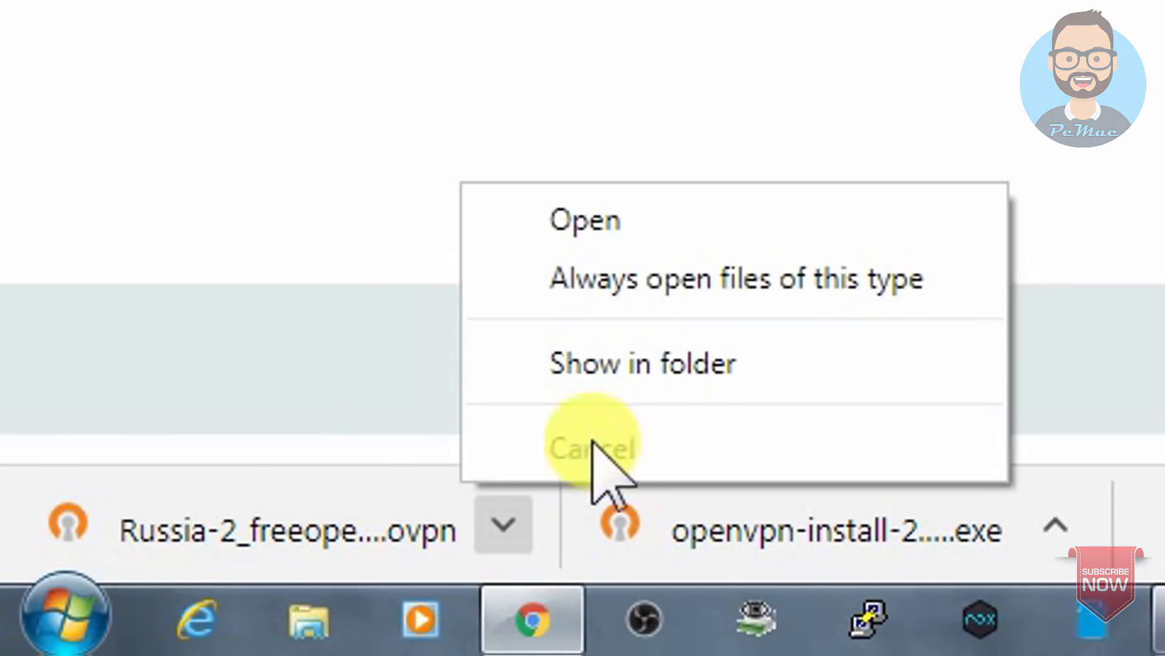
left_click(387, 479)
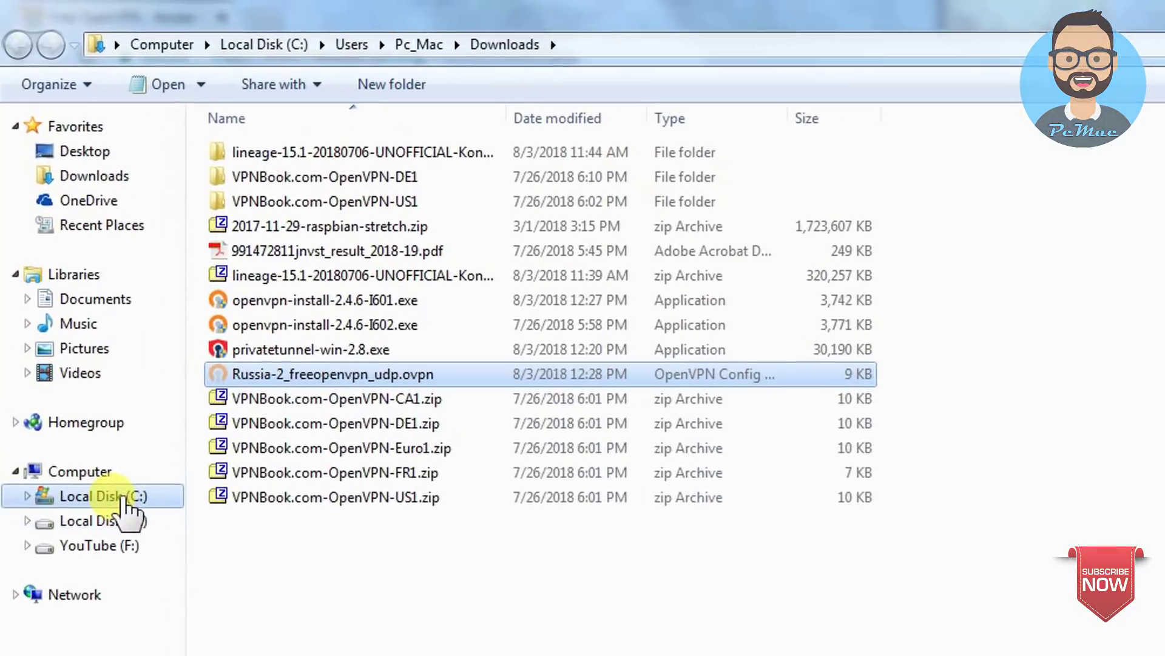
Step: Paste Russia-2_freeopenvpn_udp.ovpn into C:\Program Files\OpenVPN\config, approving the administrator prompt
left_click(125, 502)
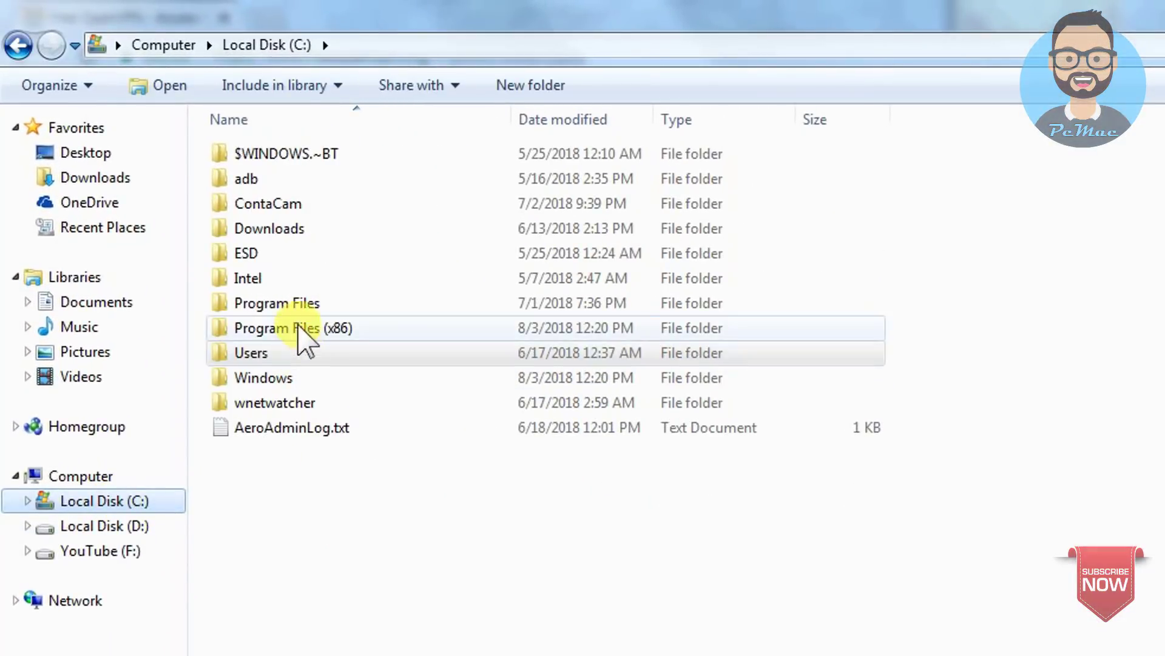
double_click(293, 298)
double_click(276, 578)
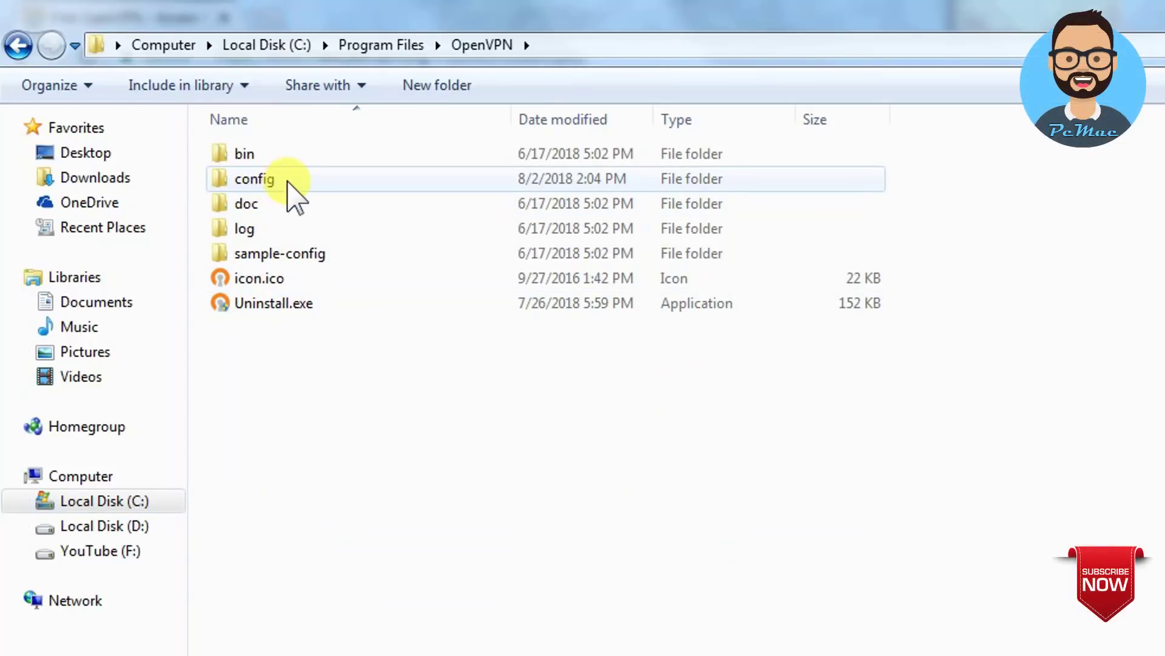
left_click(268, 181)
double_click(268, 181)
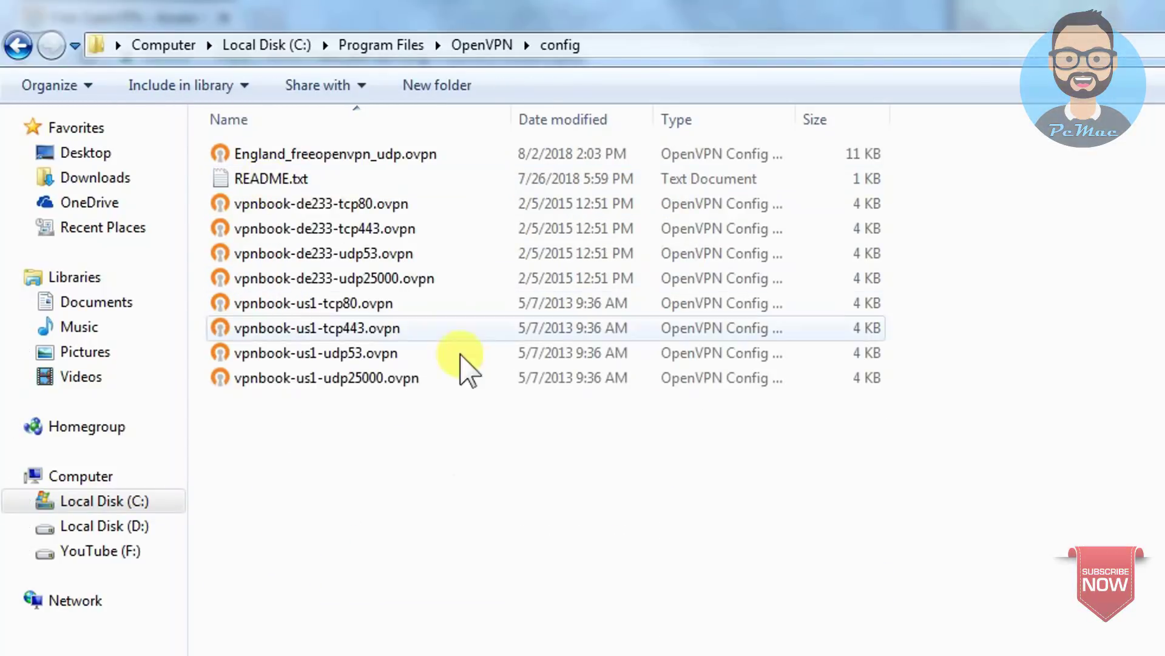
right_click(357, 525)
key("ctrl+v")
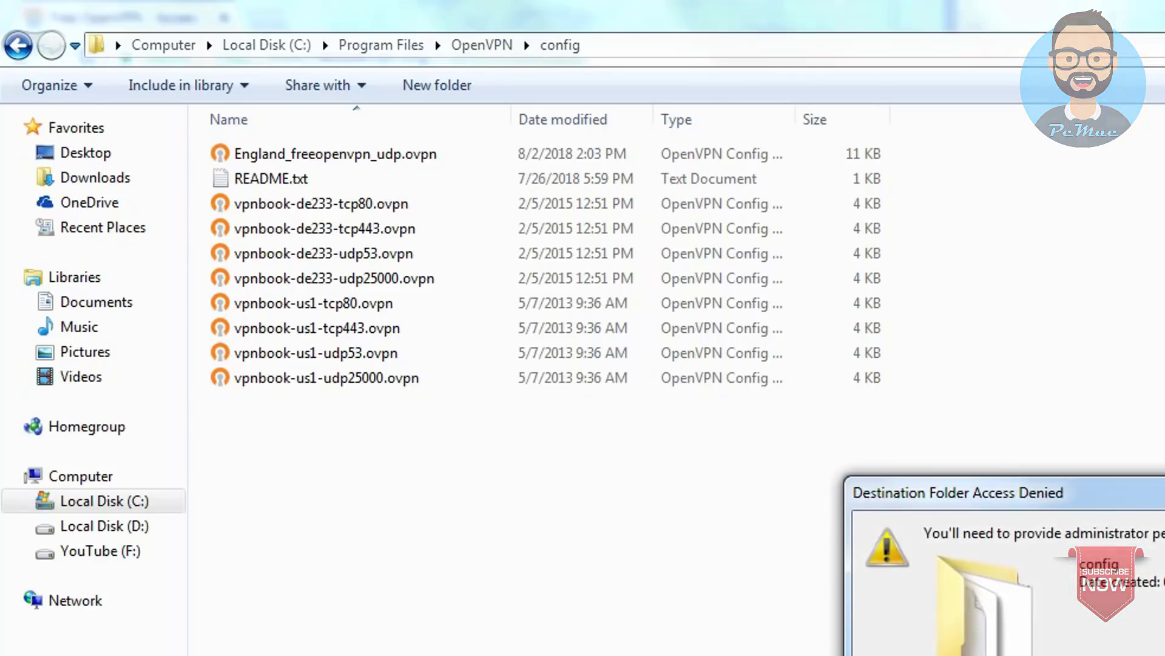
key("Return")
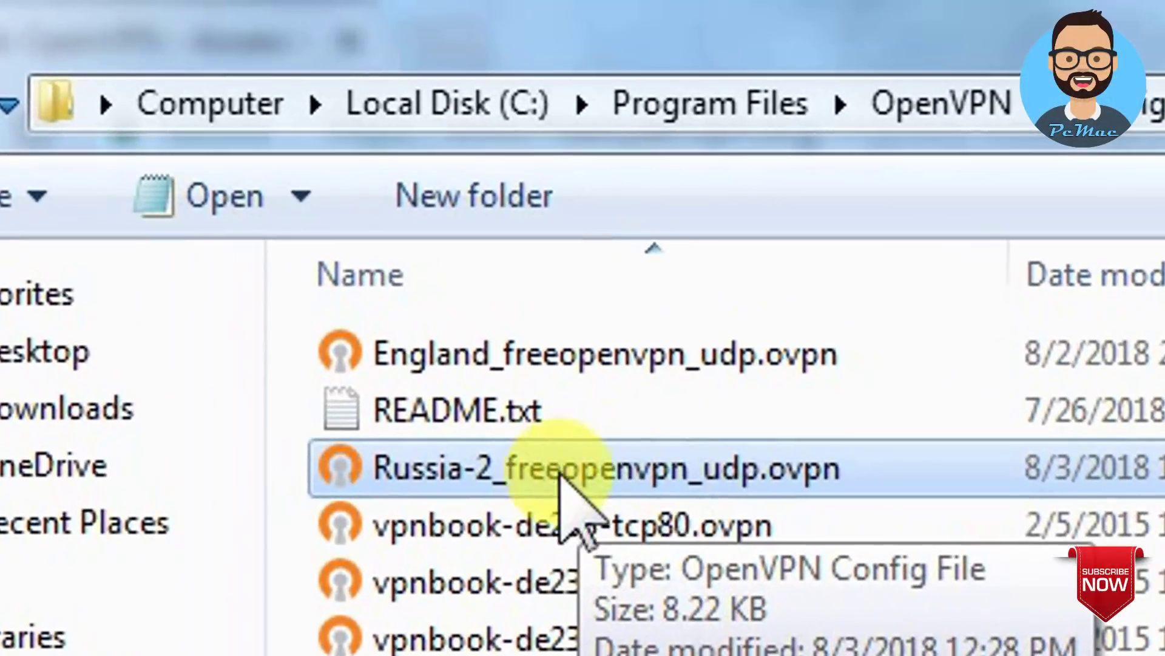
left_click(1135, 115)
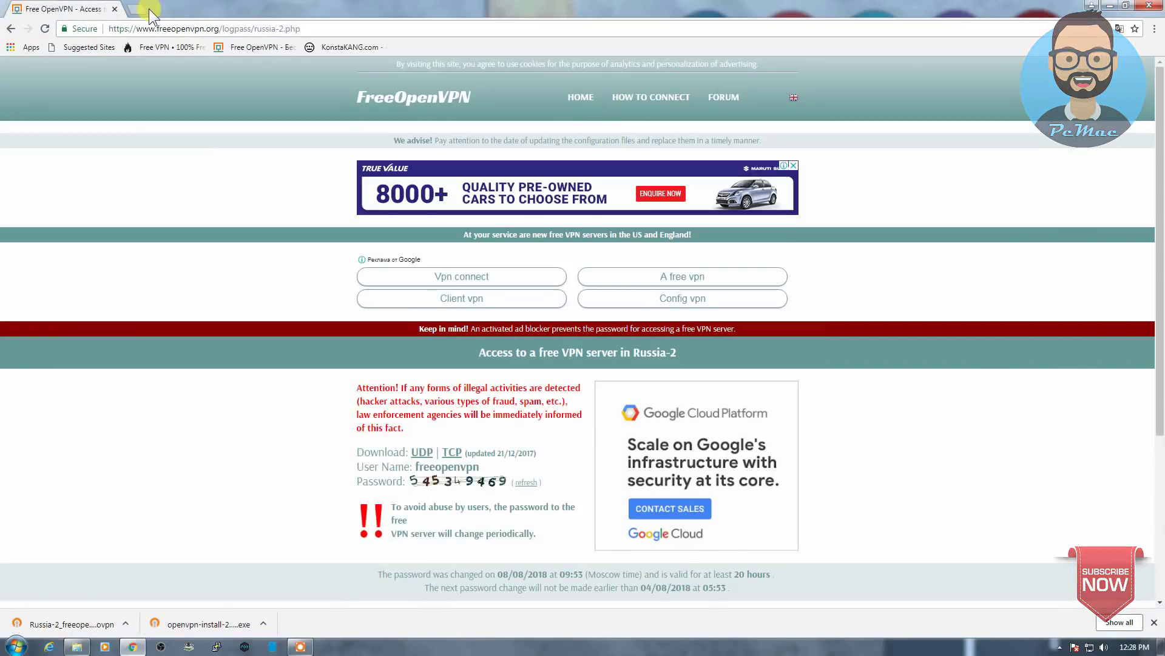
Step: Search 'whats my ip' in a new tab to see the public IP 103.82.222.147
left_click(141, 9)
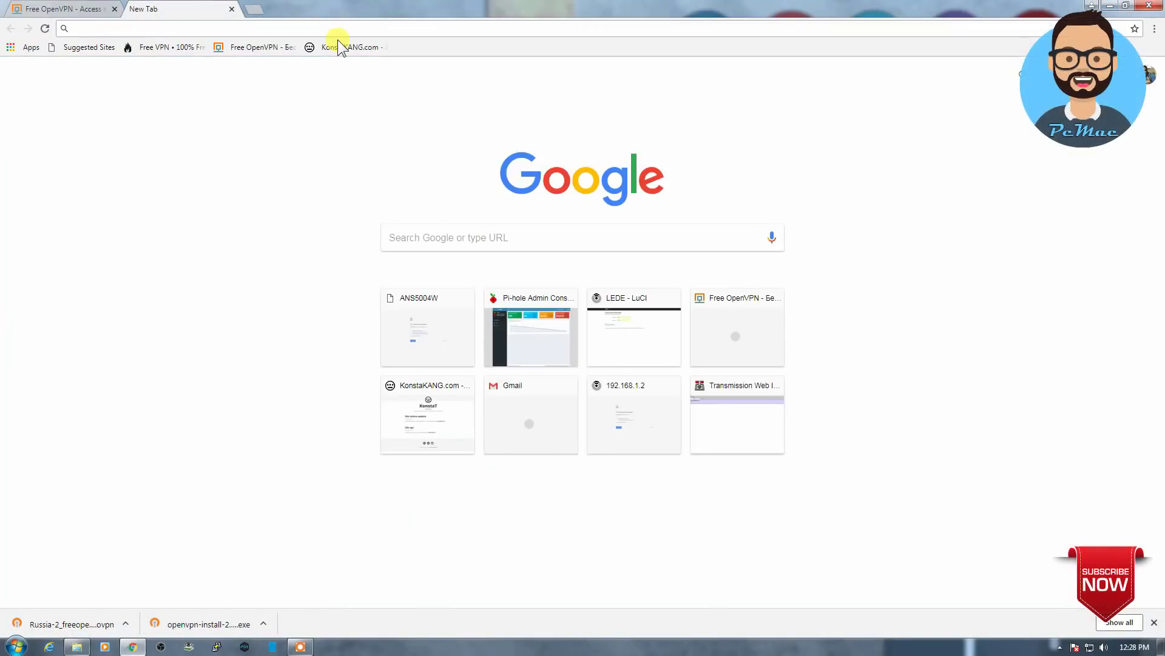
type("whats")
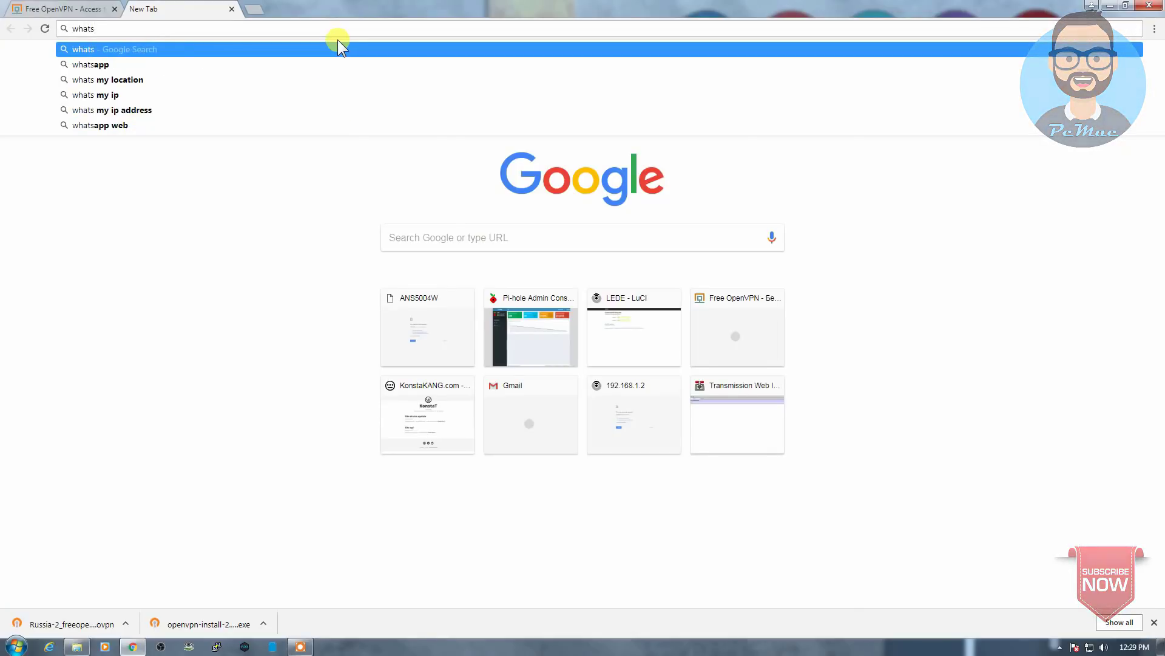
type(" my ip")
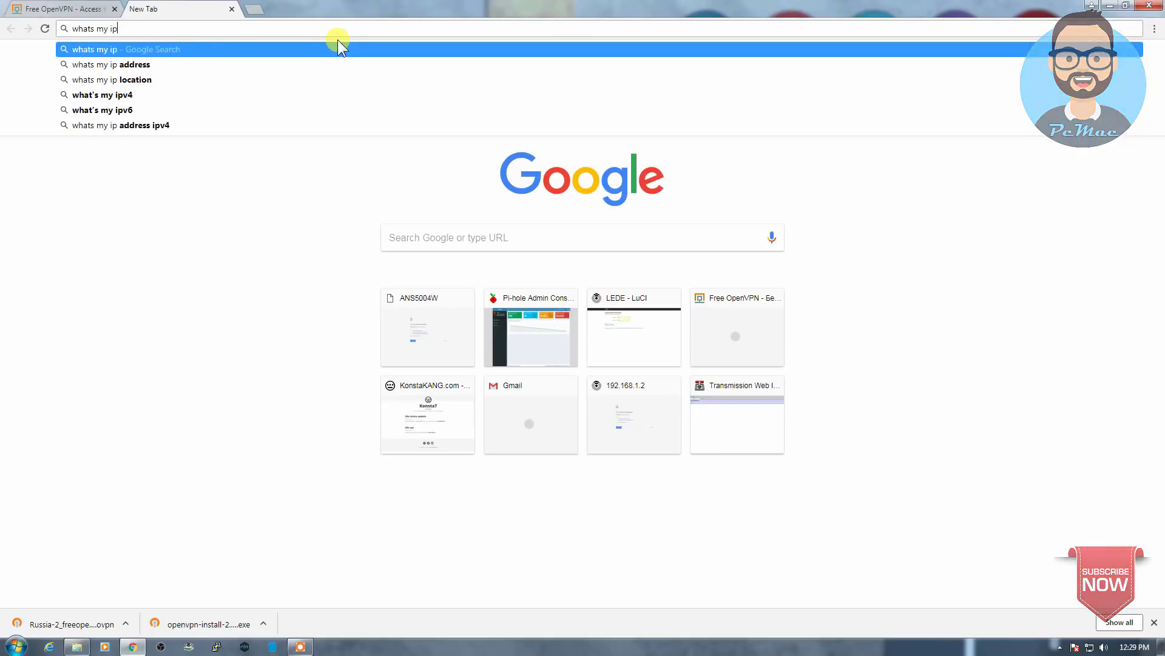
key("Return")
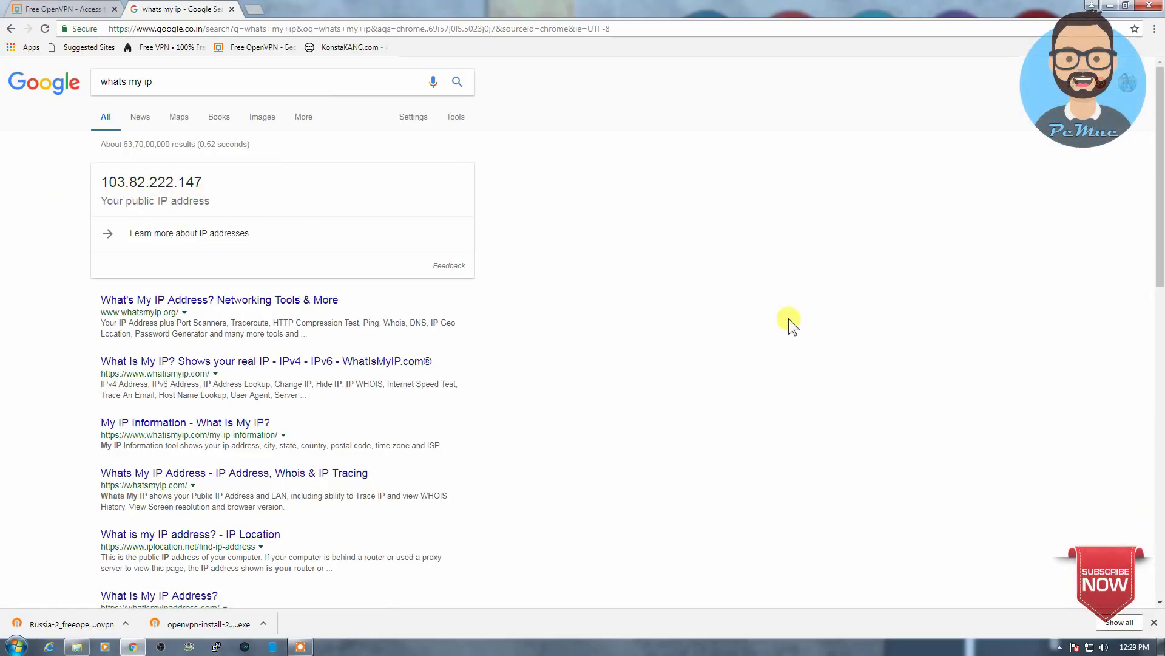
Step: Connect to Russia-2_freeopenvpn_udp from the OpenVPN tray icon's menu
left_click(1059, 646)
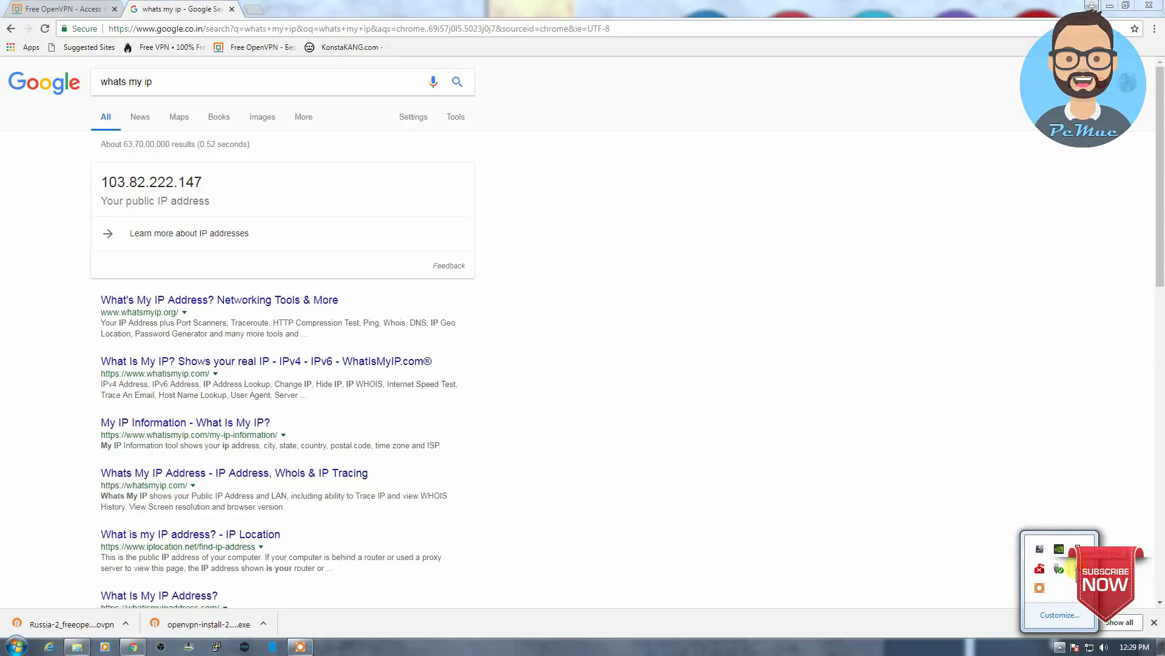
right_click(1078, 568)
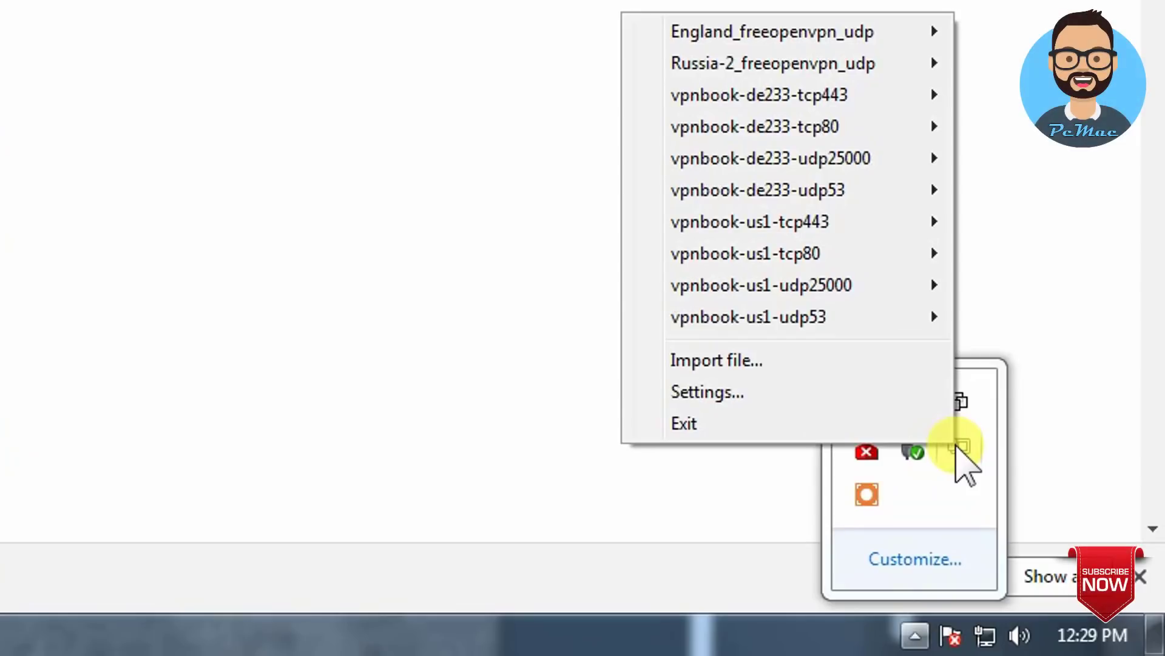
mouse_move(741, 57)
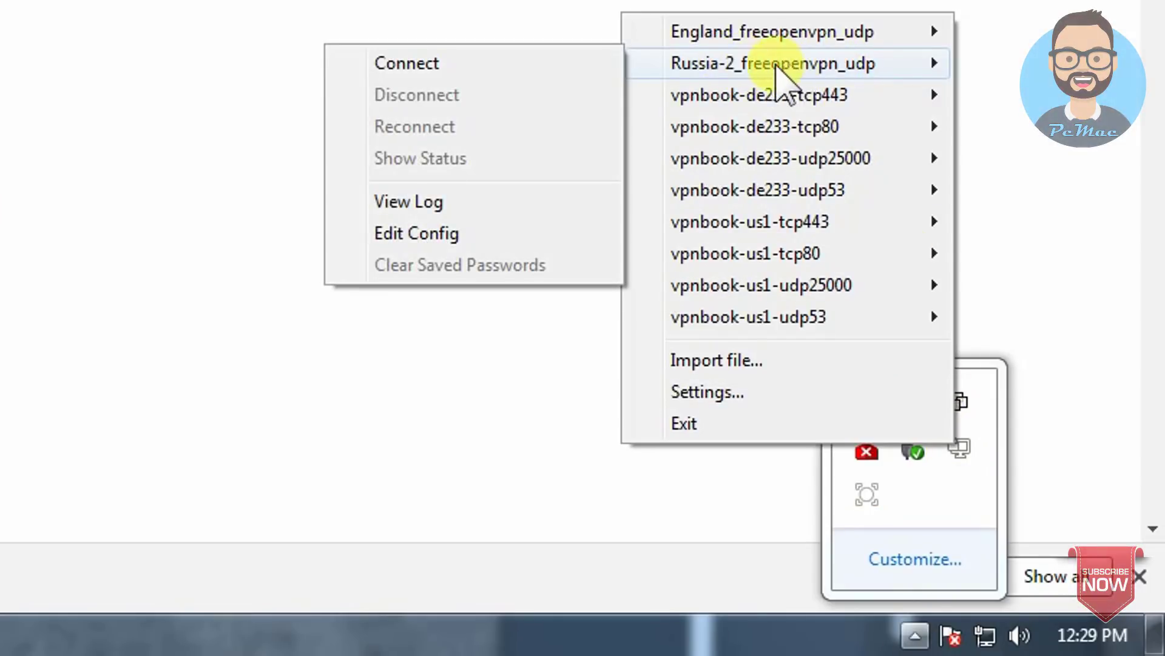
left_click(522, 62)
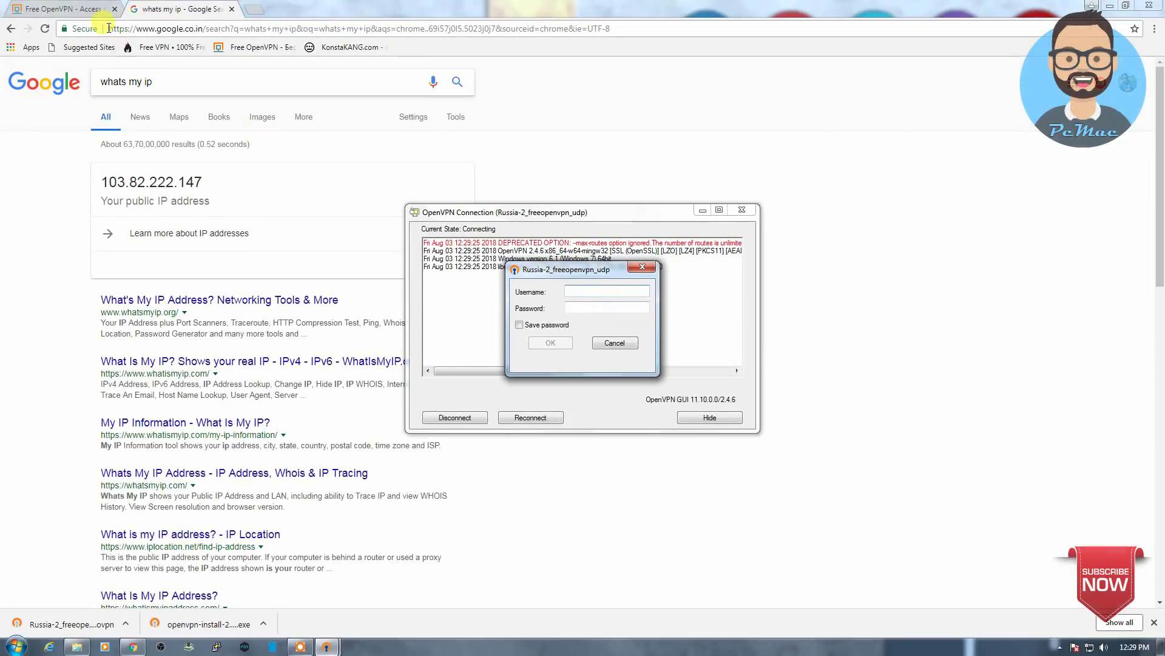
Step: Copy the username from the FreeOpenVPN page into the login prompt and submit the credentials
left_click(86, 10)
double_click(449, 466)
key("ctrl+c")
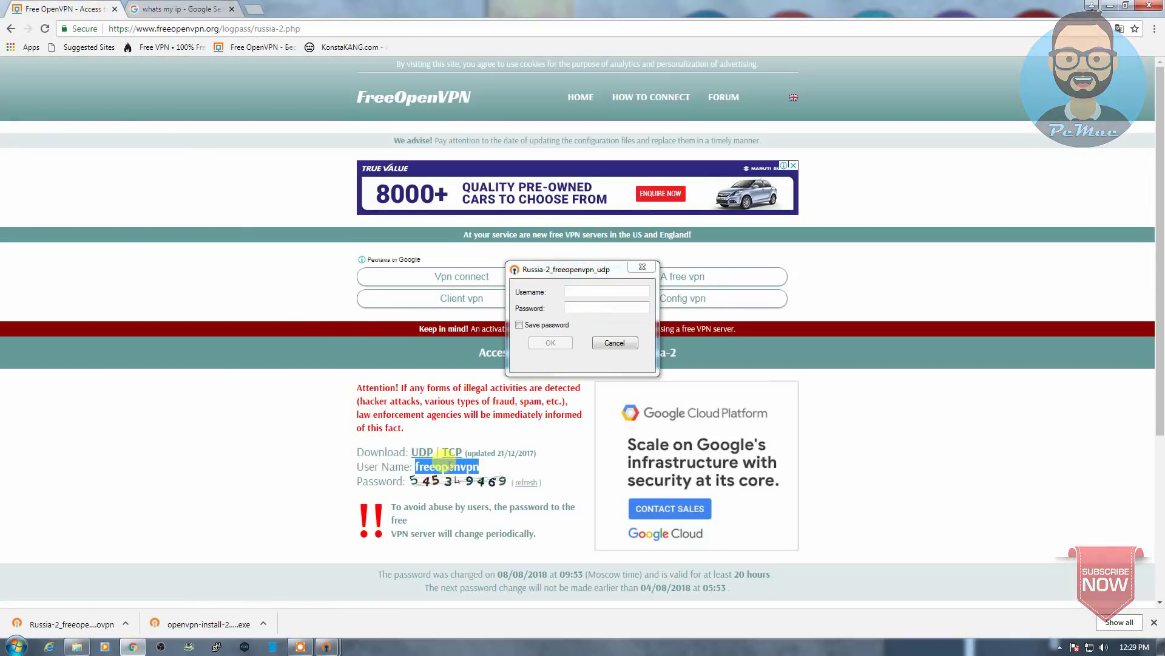
left_click(580, 293)
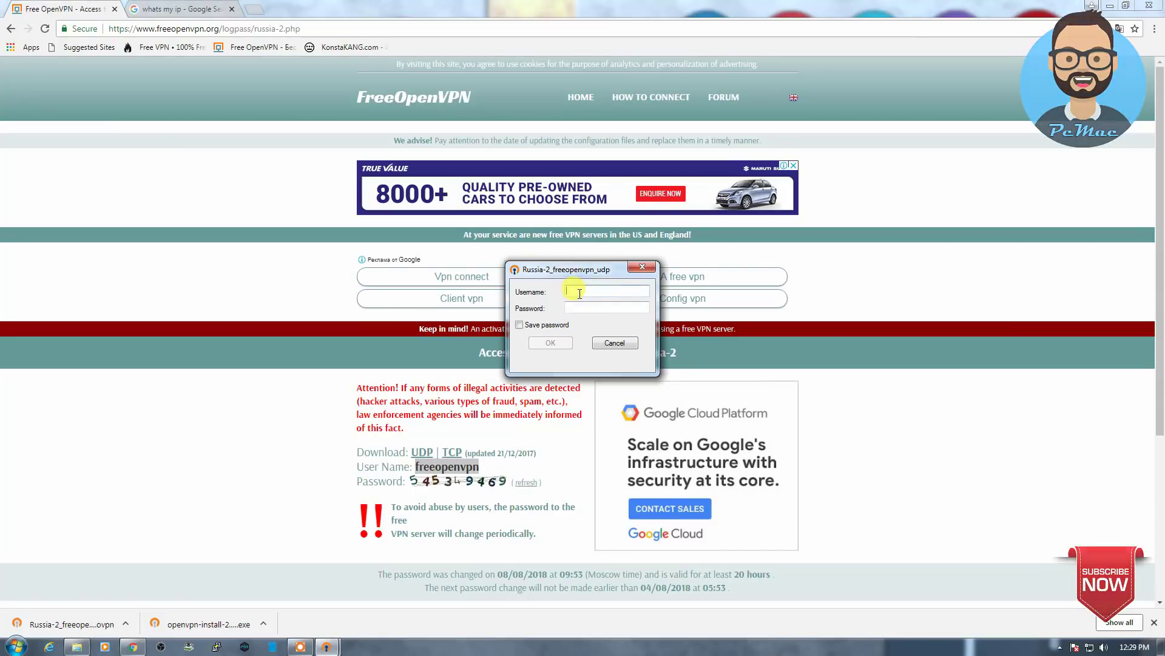
key("ctrl+v")
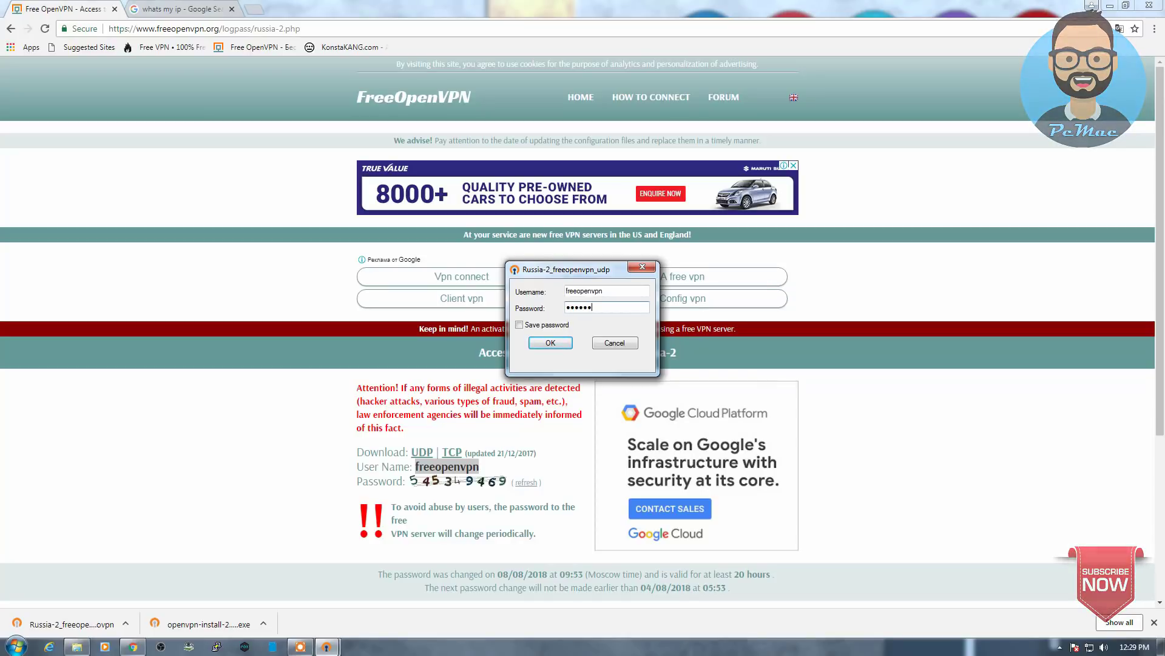
left_click(551, 343)
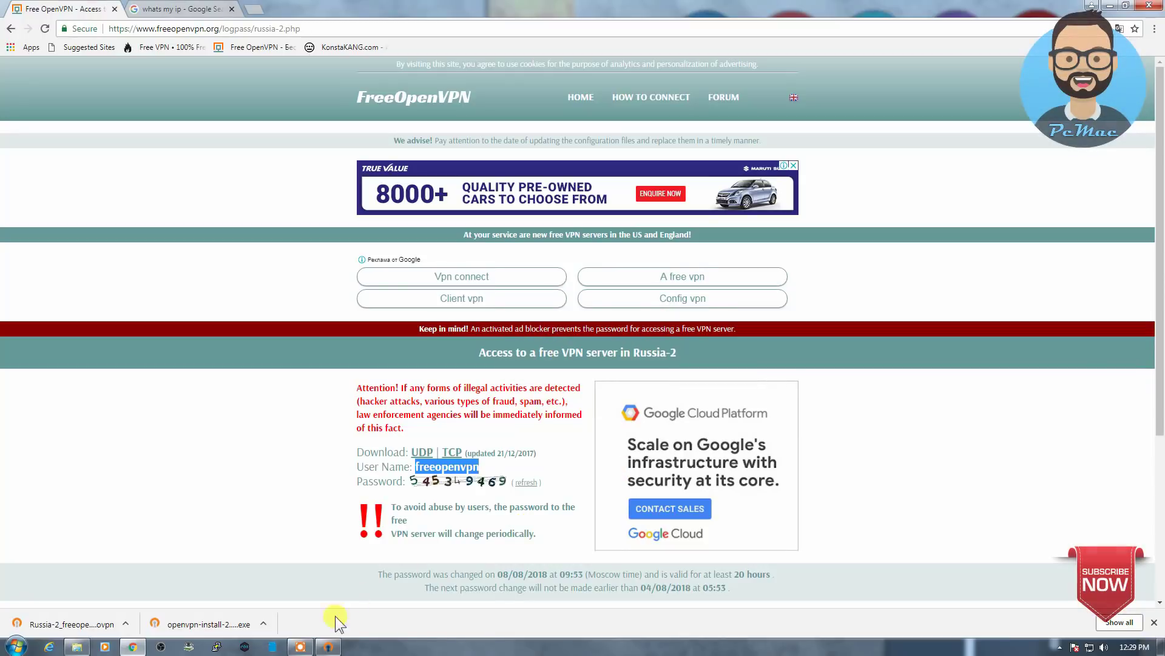
Step: Watch the Russia-2 connection come up with IP 192.168.230.182, then return to the 'whats my ip' tab
left_click(330, 646)
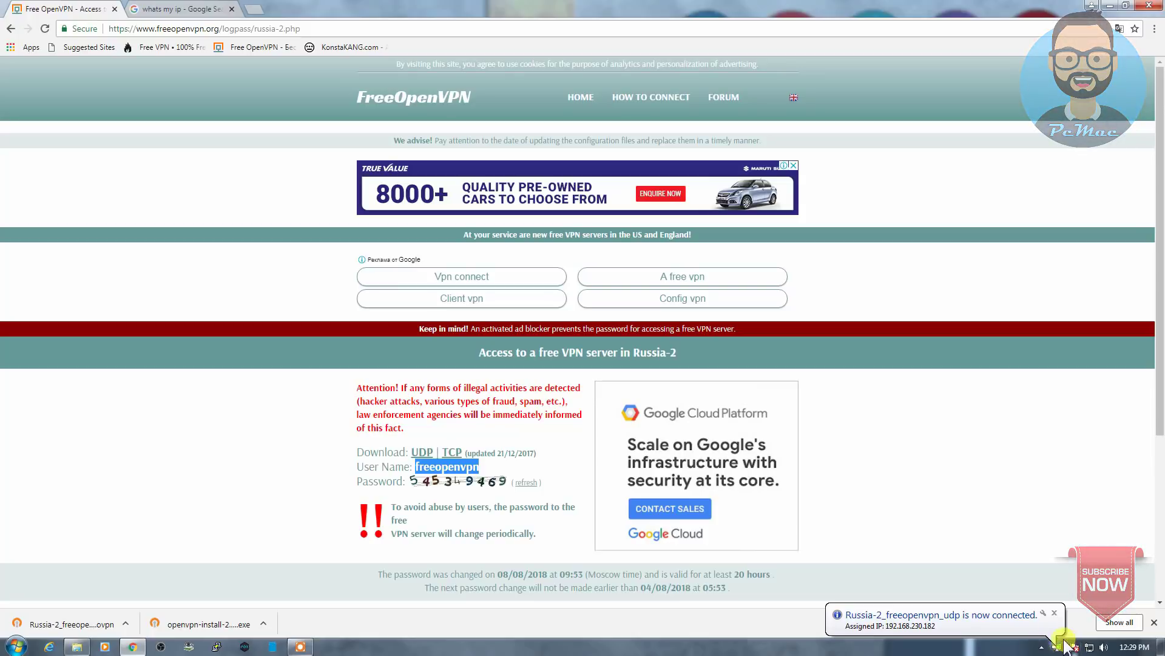
left_click(186, 9)
Step: Reload the IP search to confirm the new IP 46.8.209.9, then search 'whats my location'
left_click(224, 30)
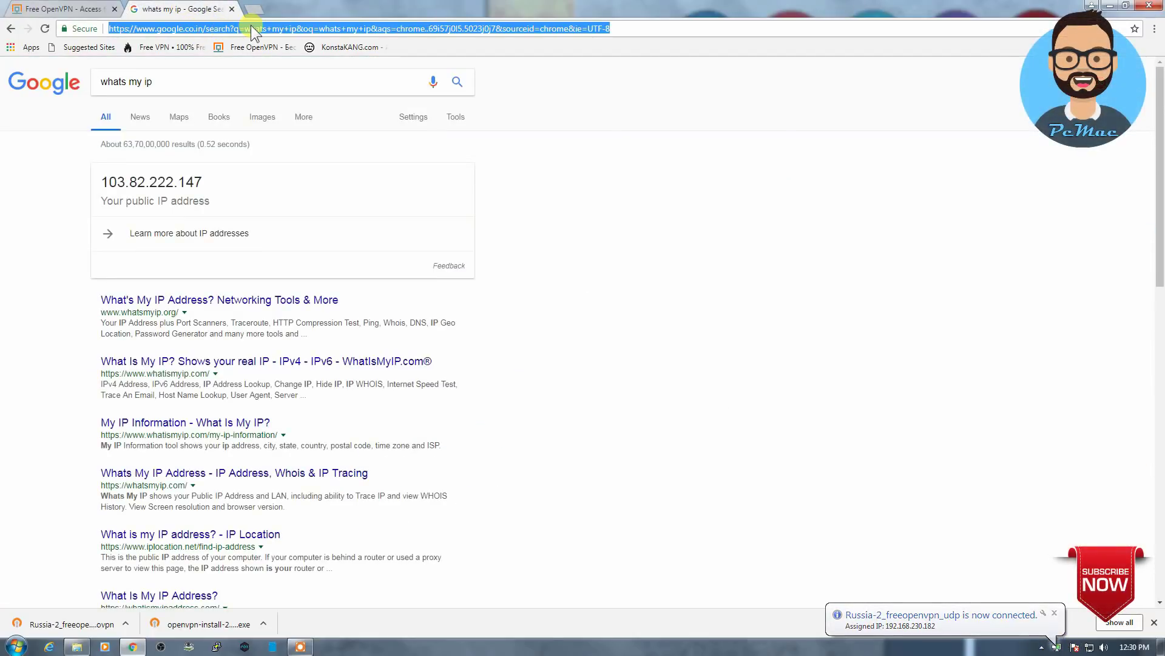
key("Return")
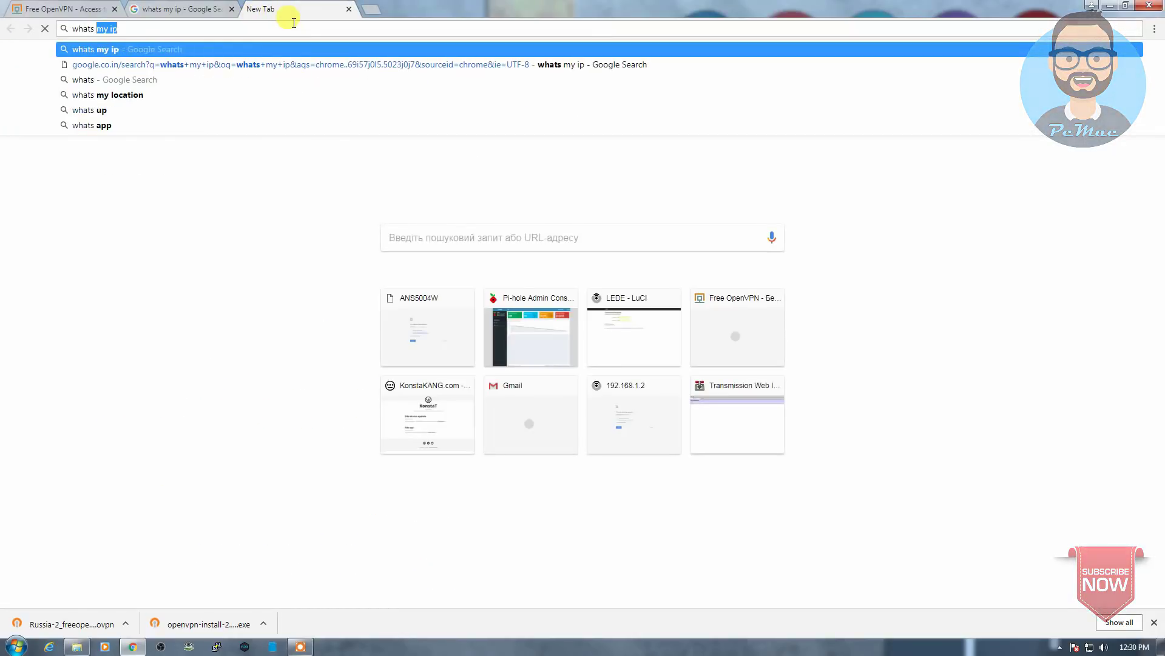
type("my locatio")
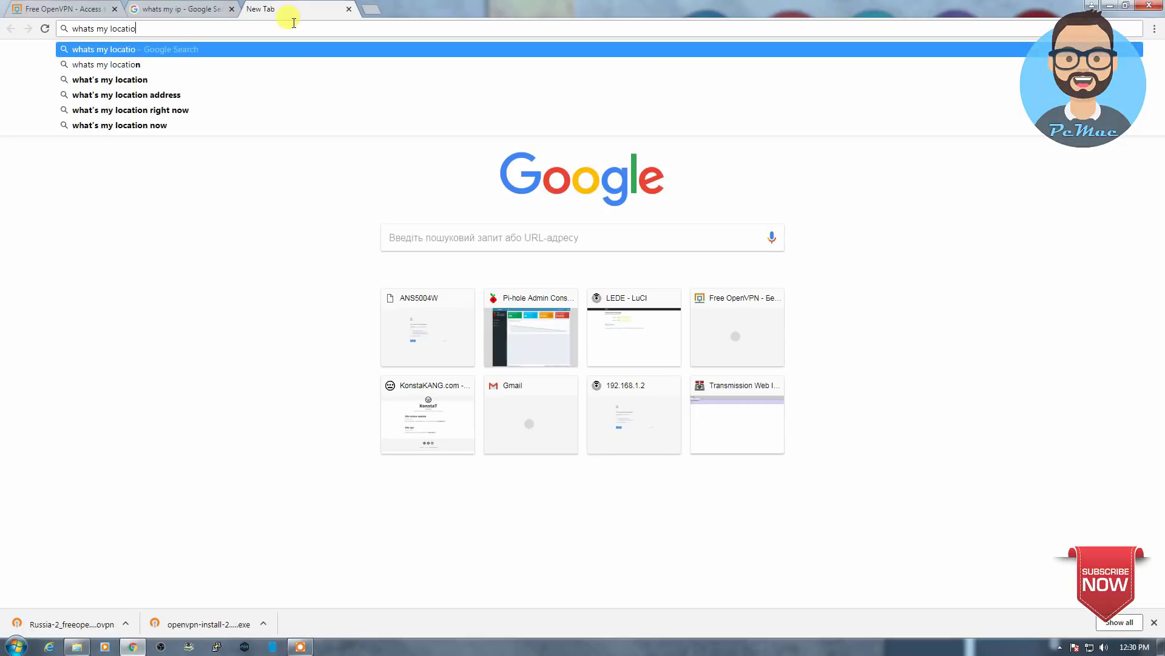
type("n")
key("Return")
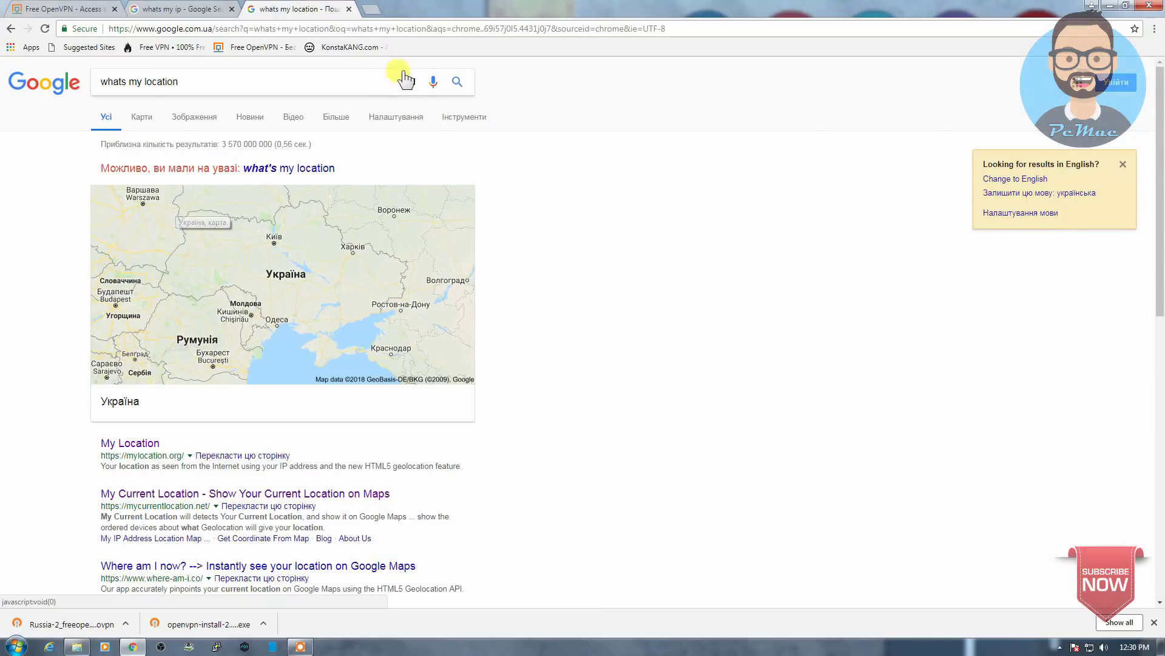
Step: Replace the location results with the google.com home page
left_click(470, 29)
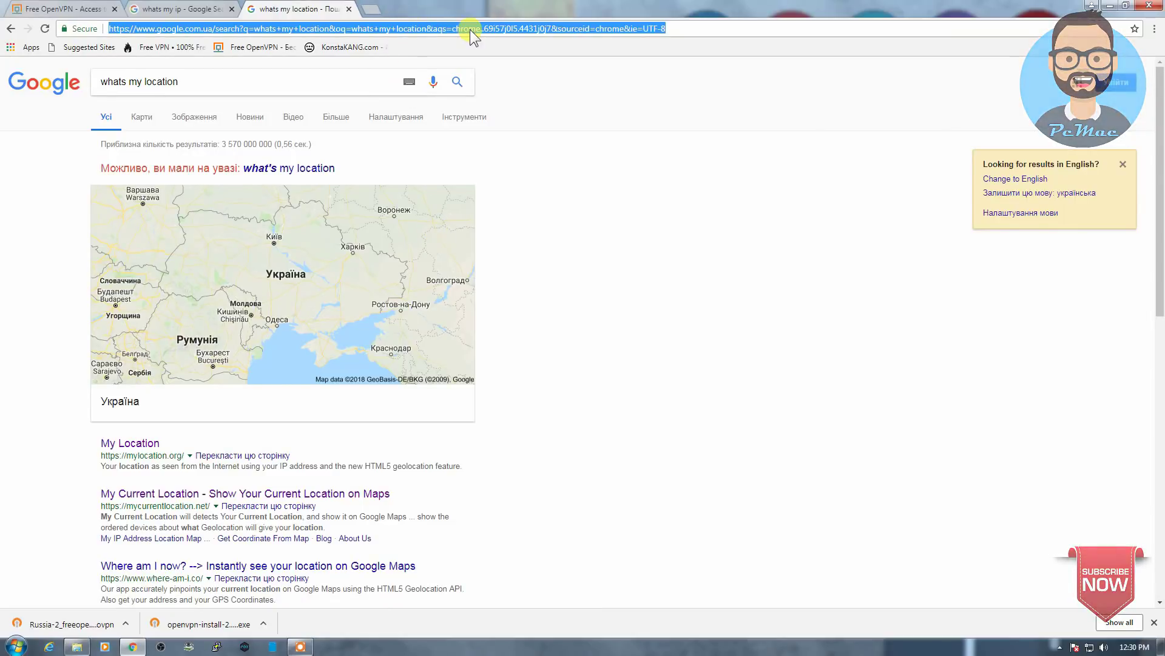
type("google")
key("Return")
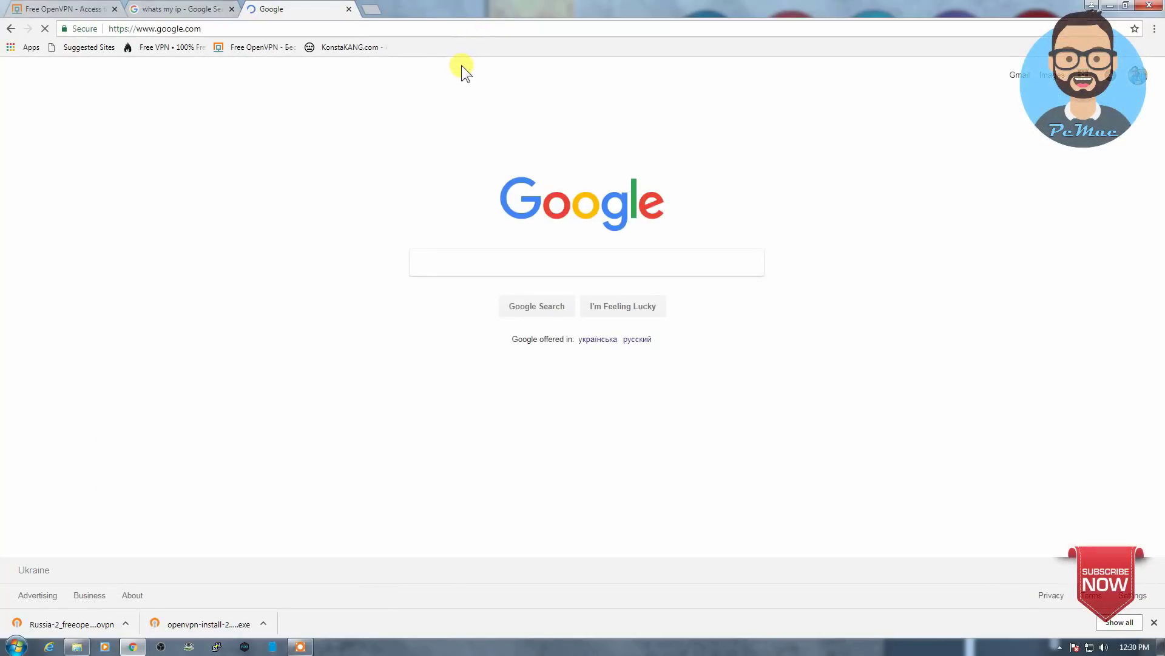
Step: Load YouTube in the third tab, then close it and the 'whats my ip' tab
left_click(412, 30)
type("youtube")
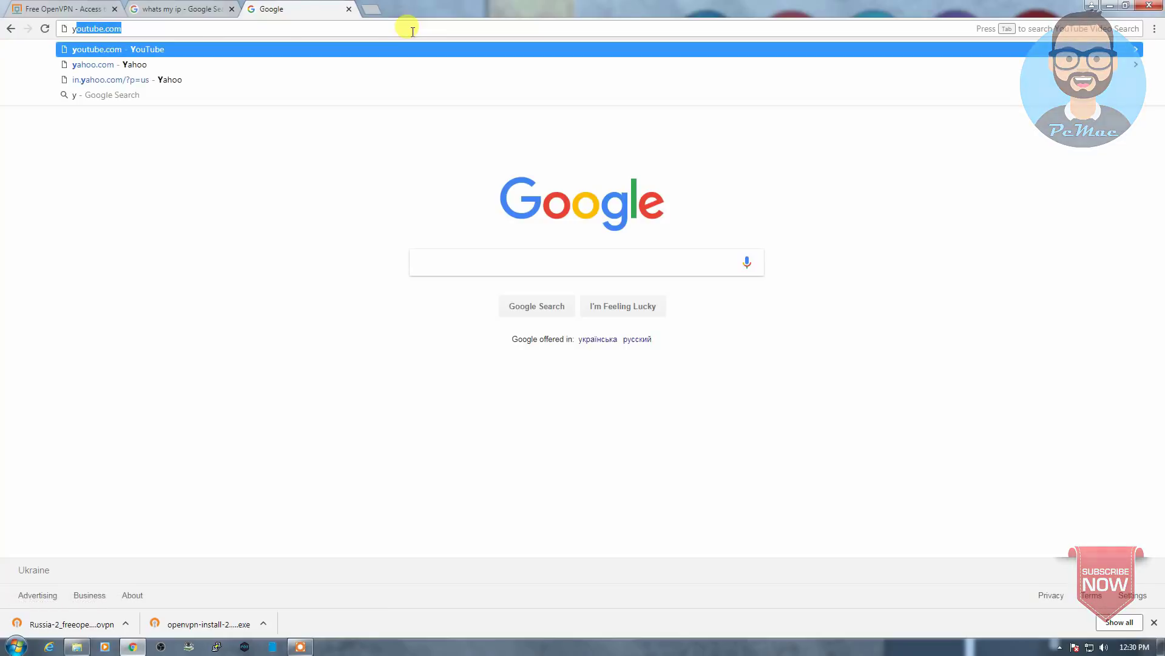
key("Return")
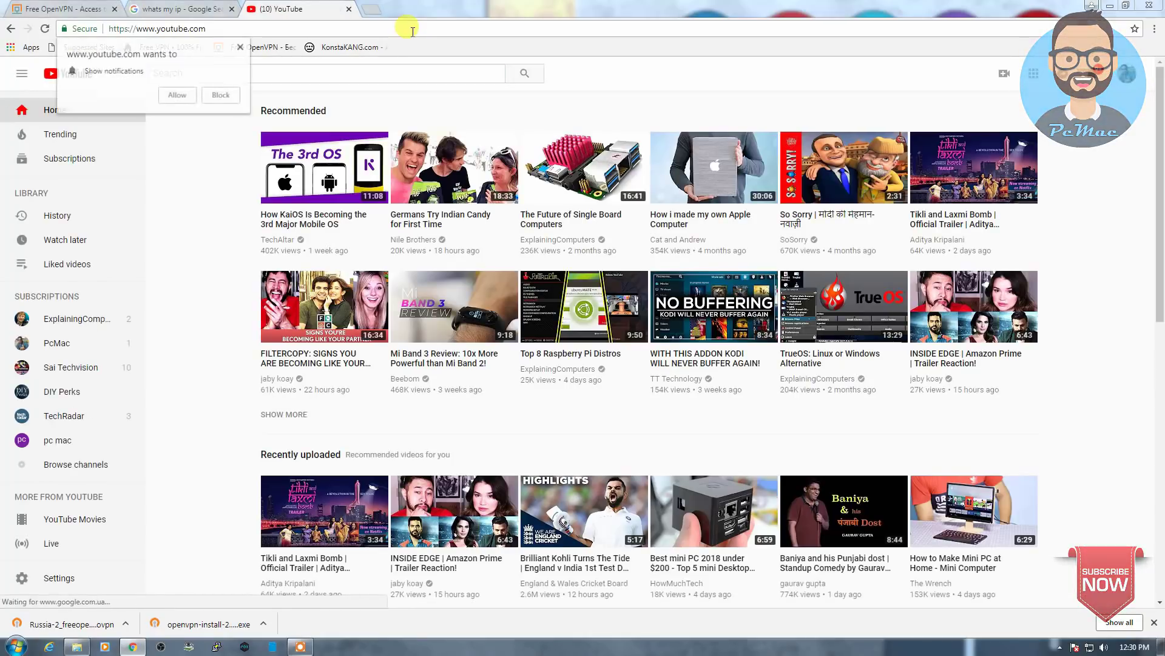
left_click(349, 9)
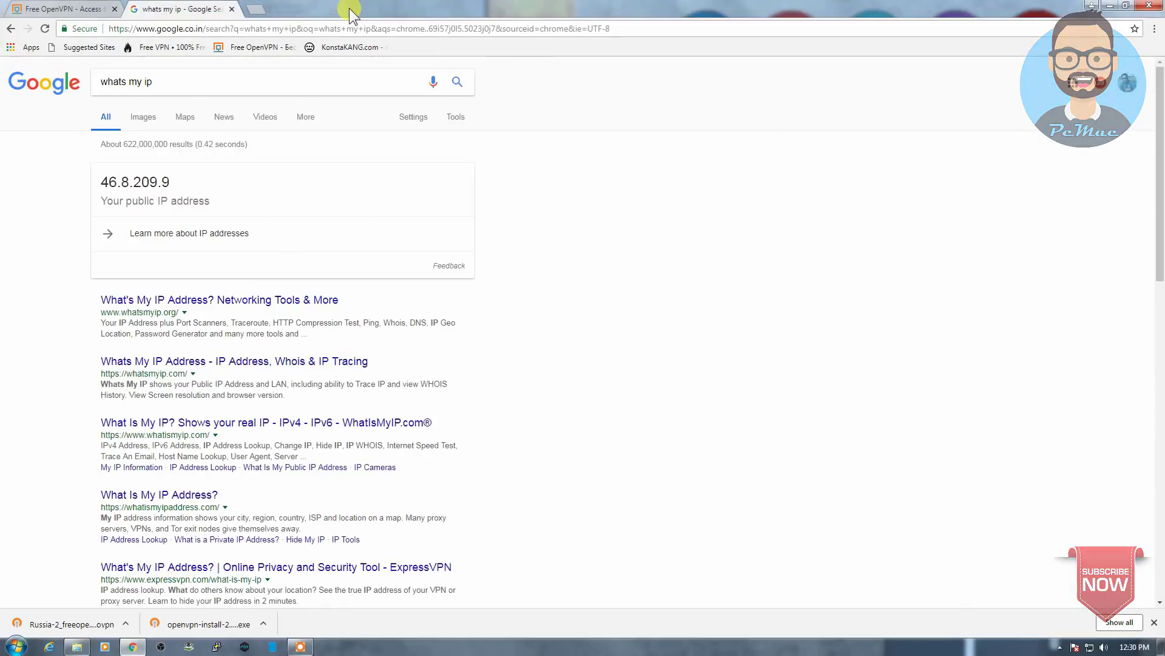
left_click(232, 9)
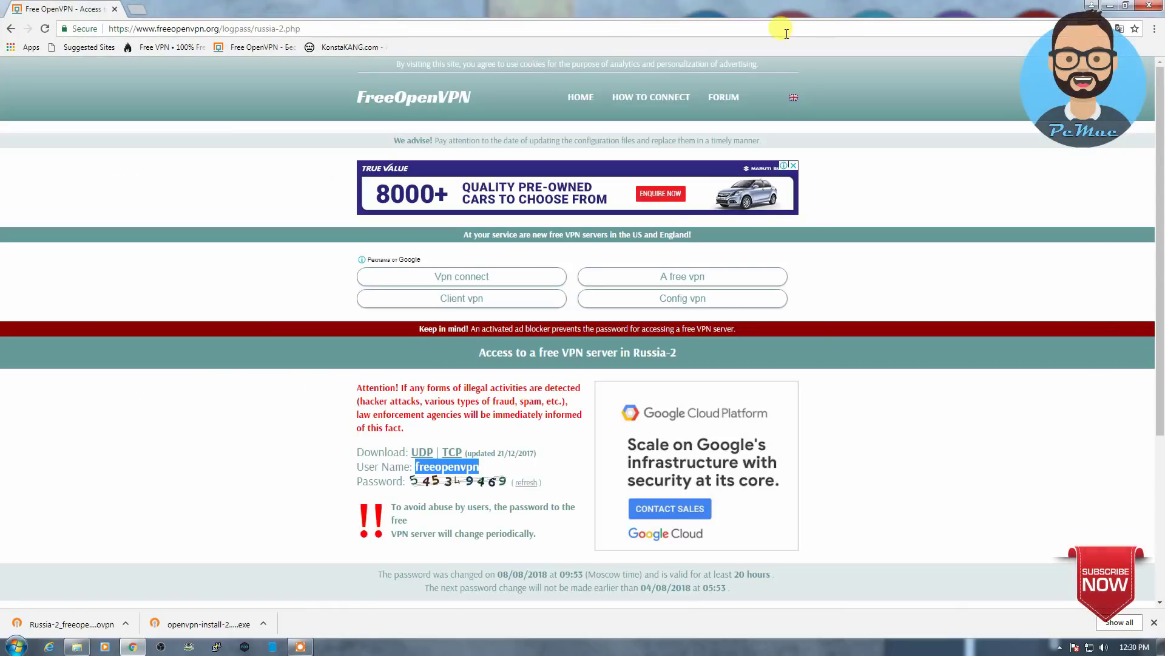
Step: Close the Chrome window showing freeopenvpn.org to reveal the desktop
left_click(1148, 8)
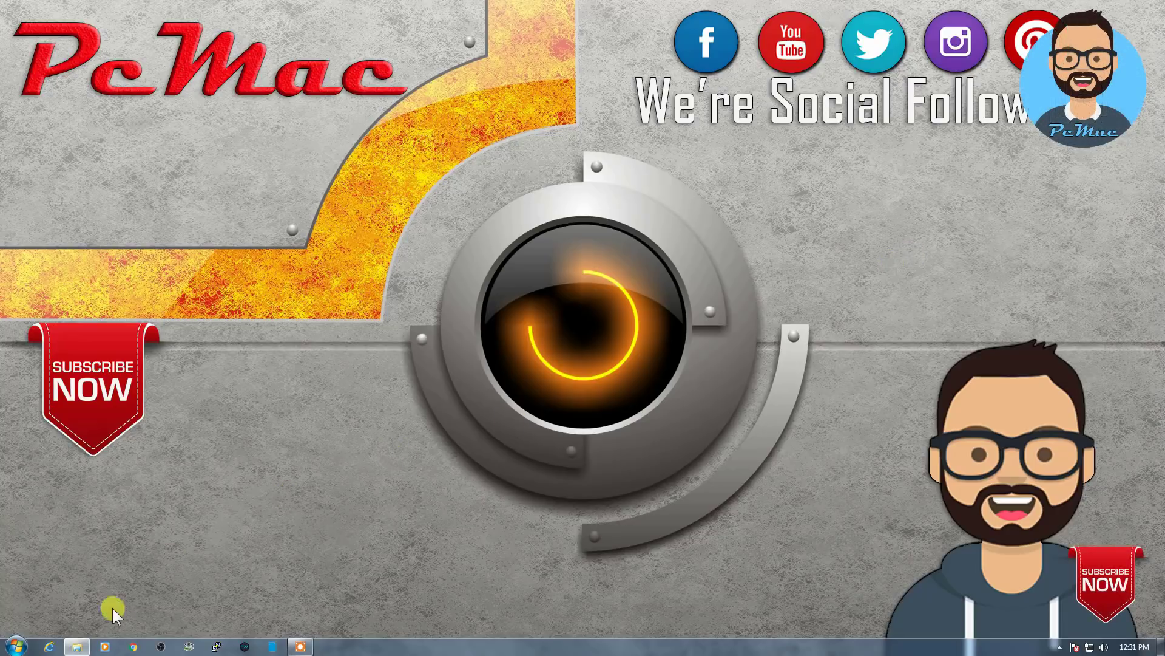
Step: Search Google for 'openvpn for android' and open its Google Play listing
left_click(133, 646)
type("open")
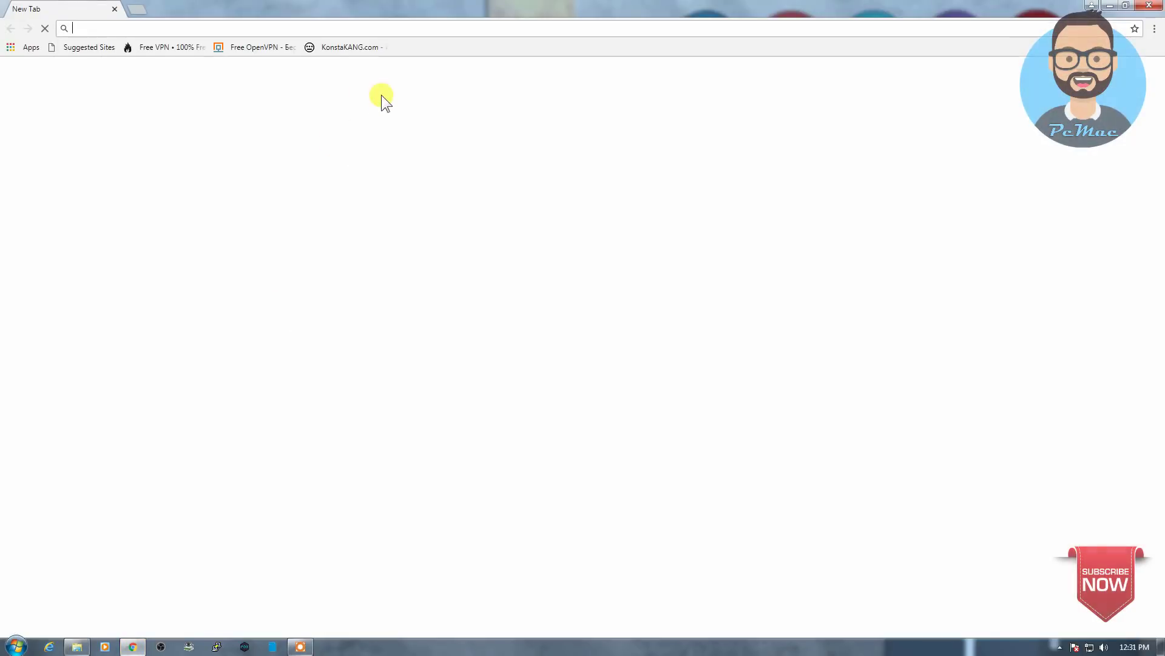
type("vpn fo")
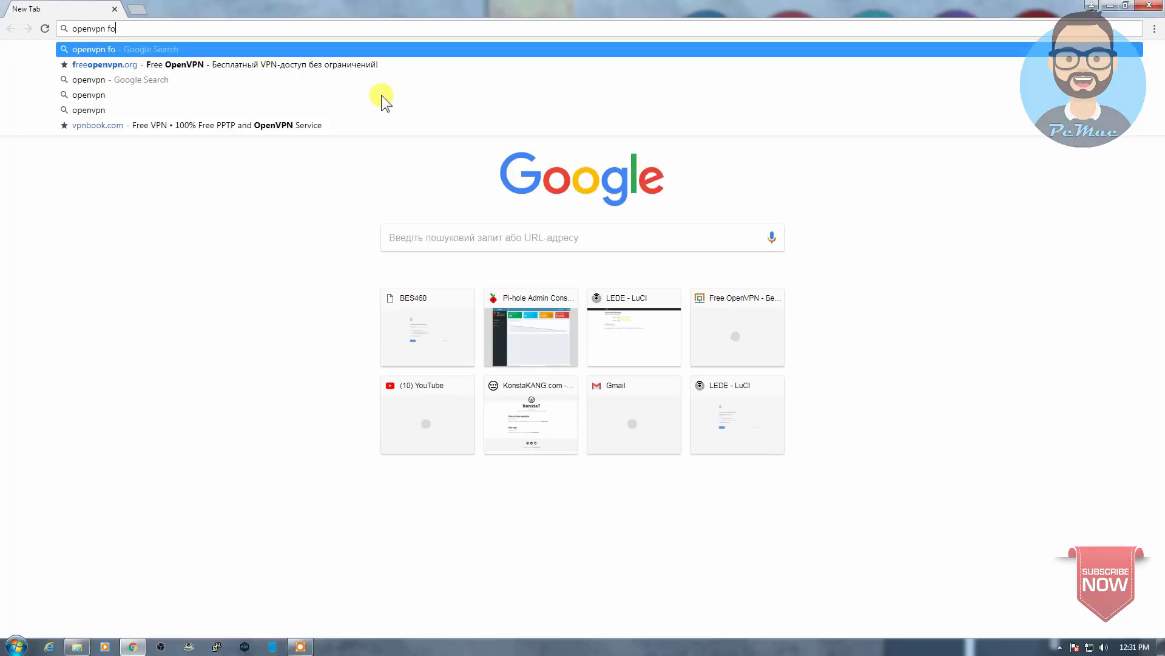
type("r android")
key("Return")
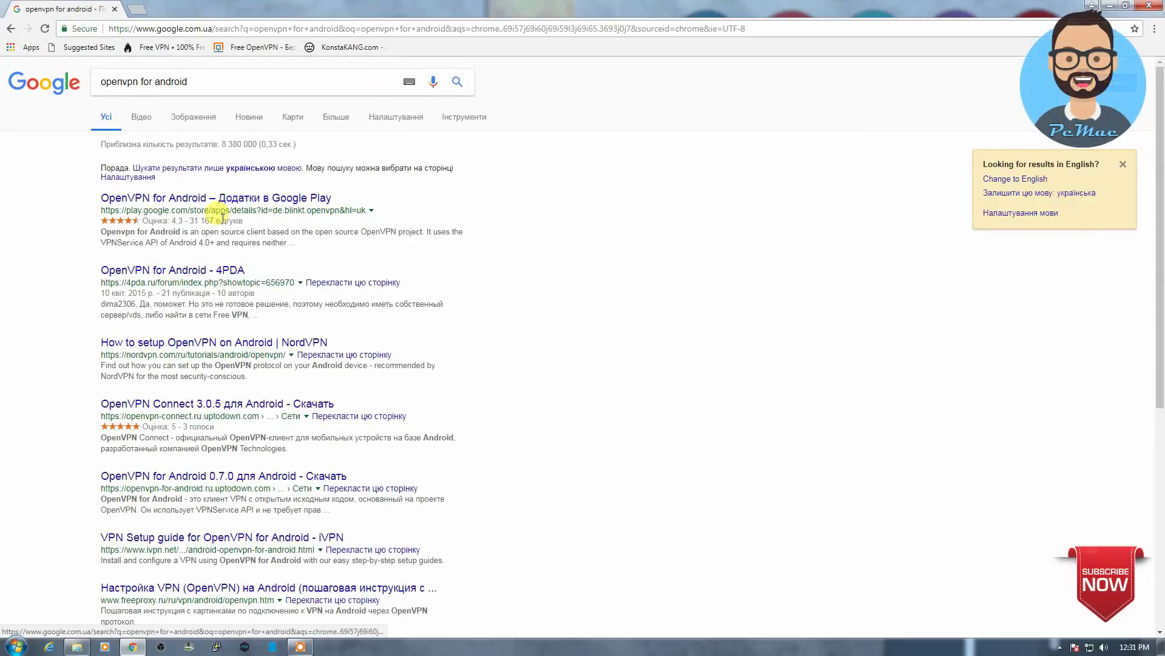
left_click(246, 206)
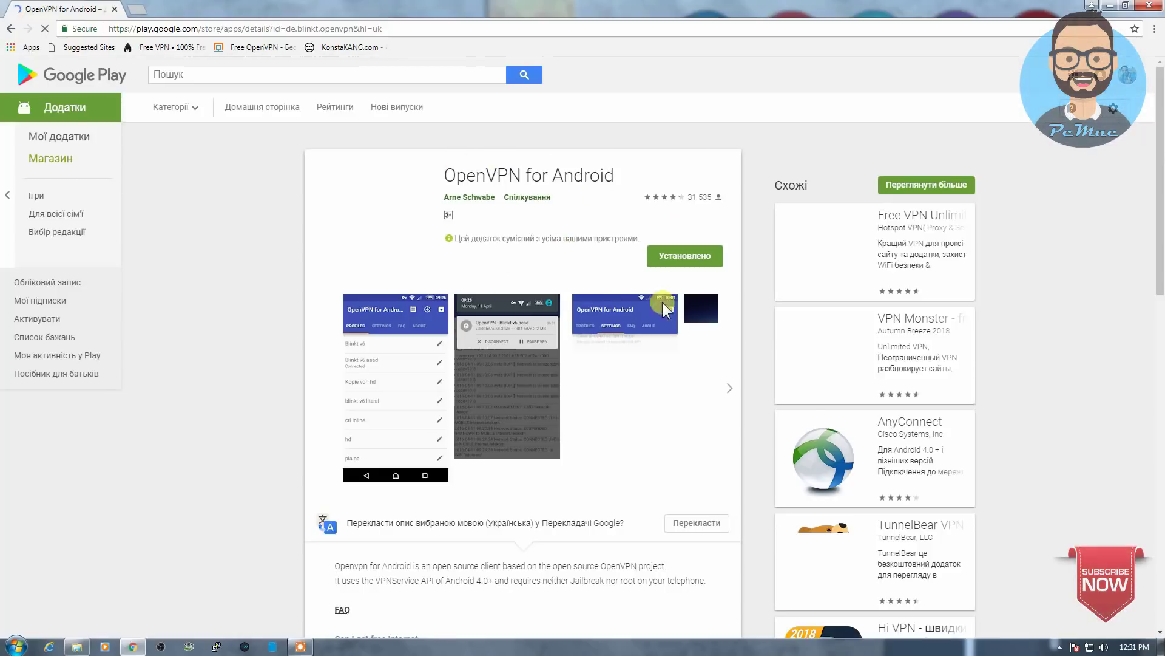
Step: Connect OpenVPN GUI via Russia-2_freeopenvpn_udp, then reload the OpenVPN for Android store page
left_click(1060, 647)
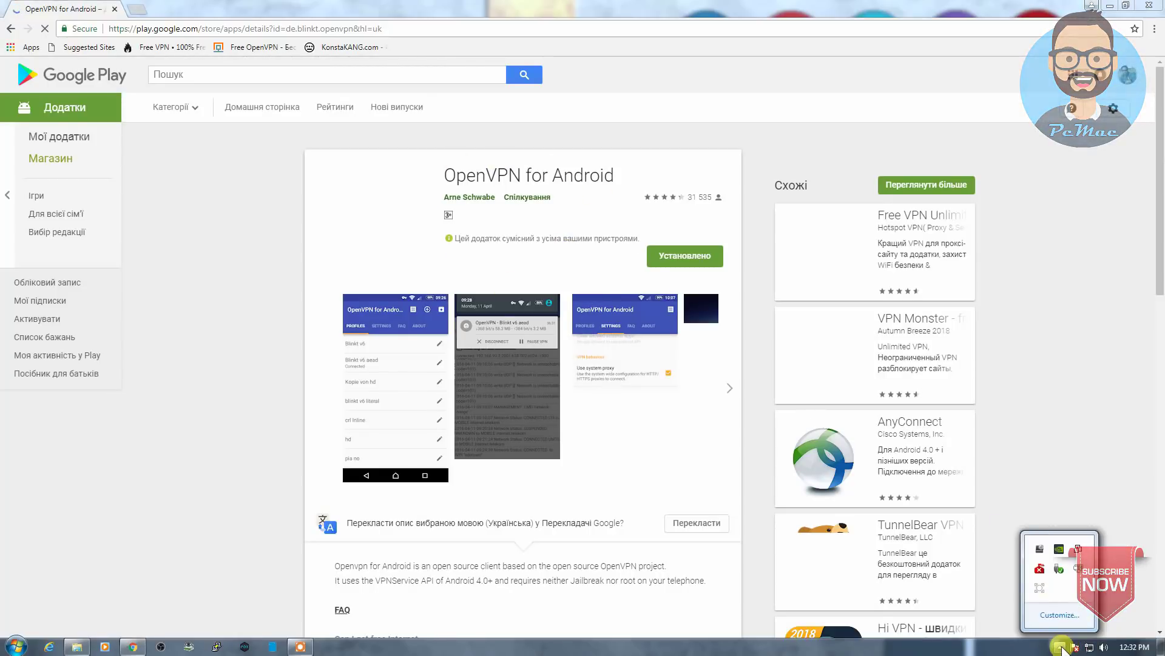
right_click(1077, 568)
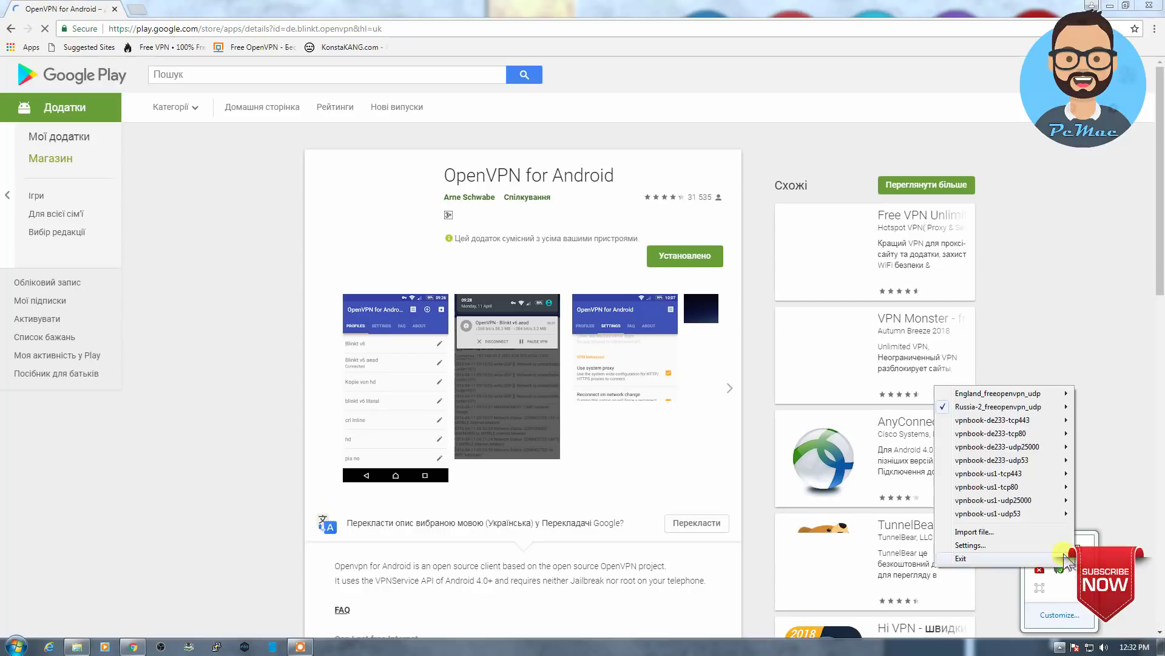
mouse_move(997, 408)
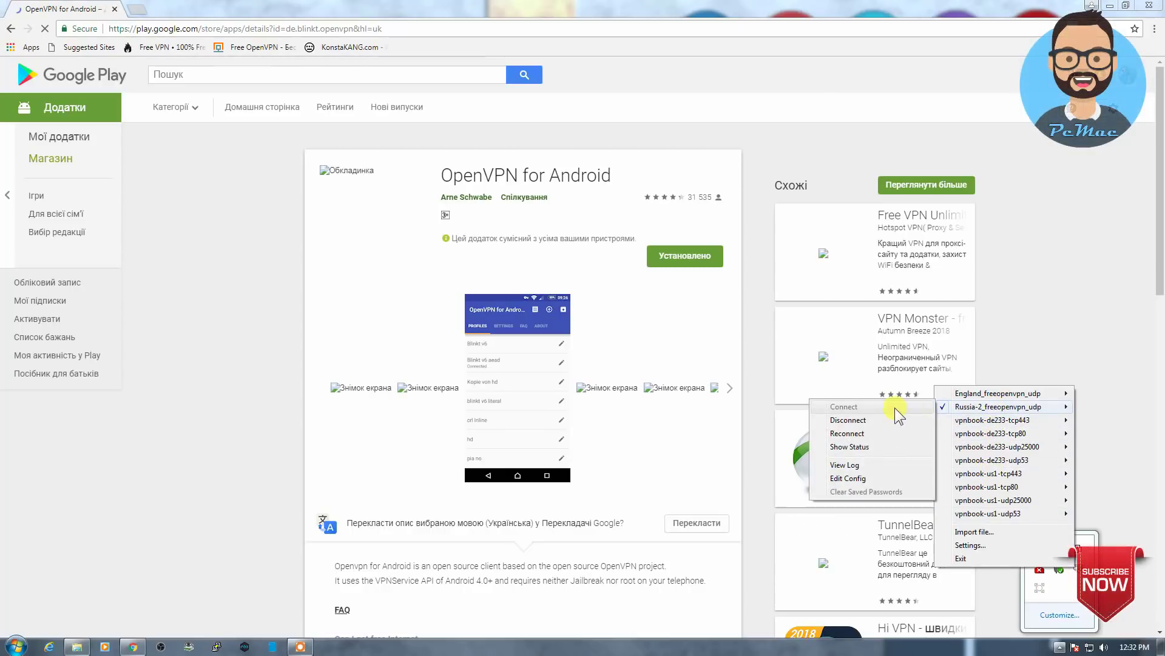
left_click(873, 417)
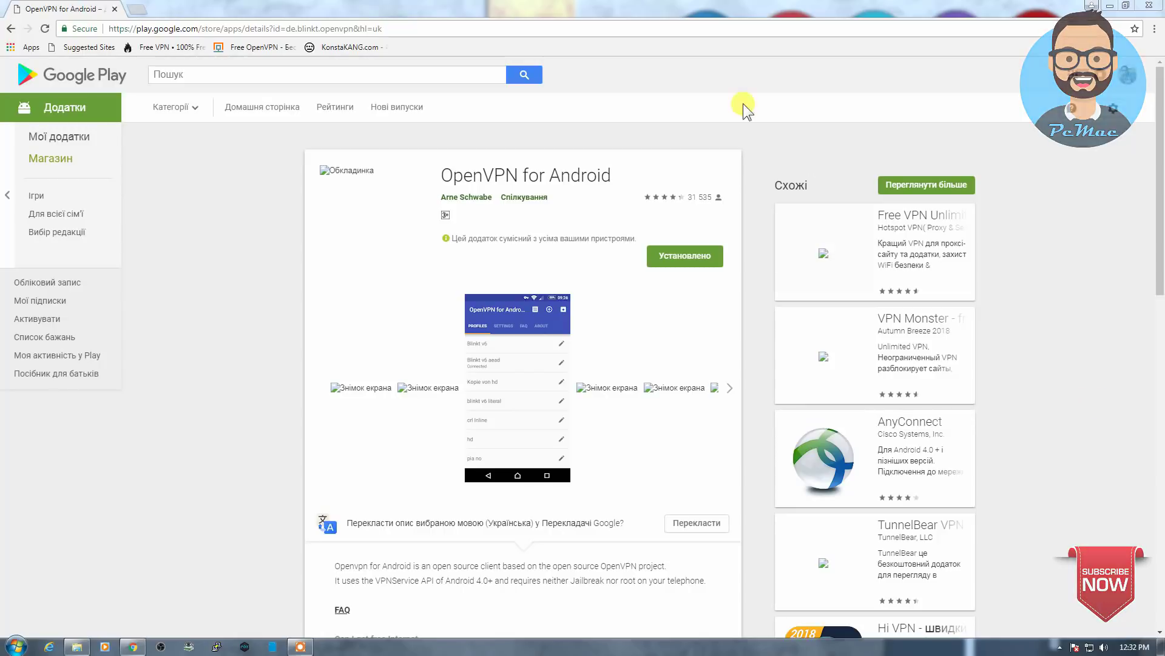
left_click(618, 30)
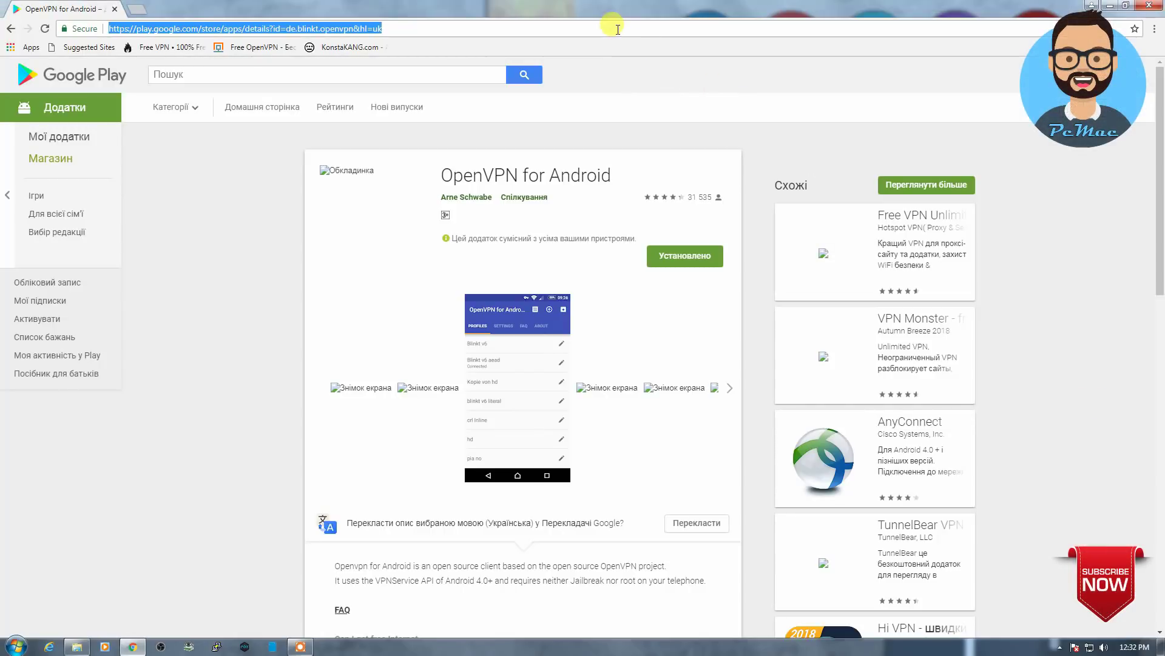
key("Return")
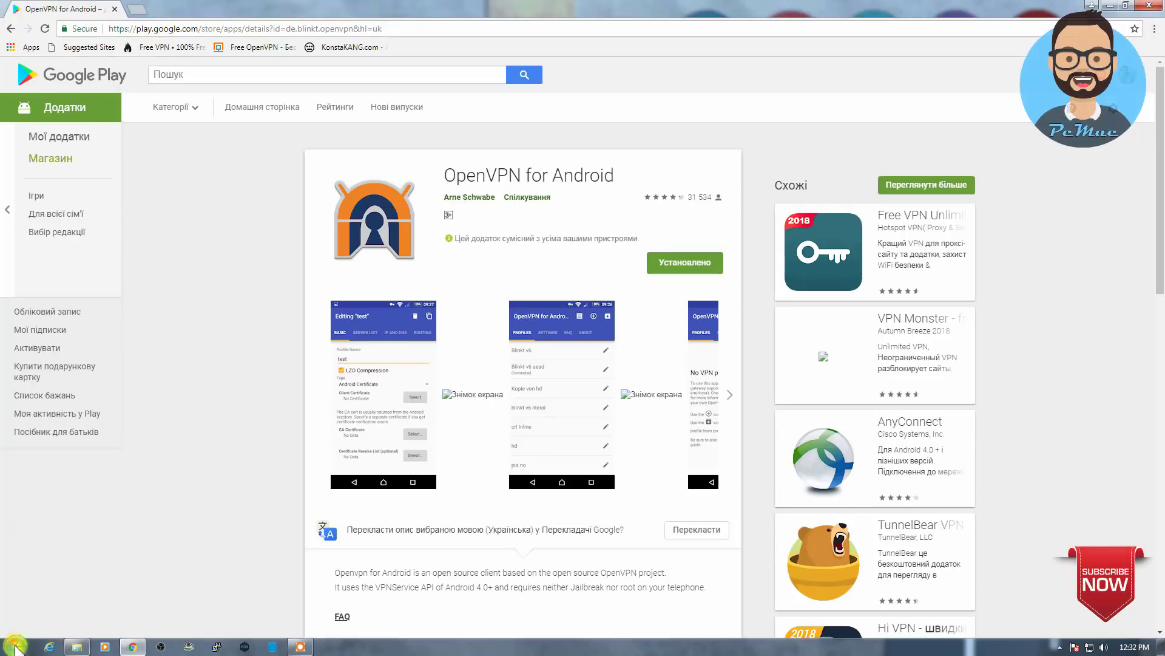
Step: Launch Nox from the Nox folder under All Programs in the Start menu
left_click(16, 647)
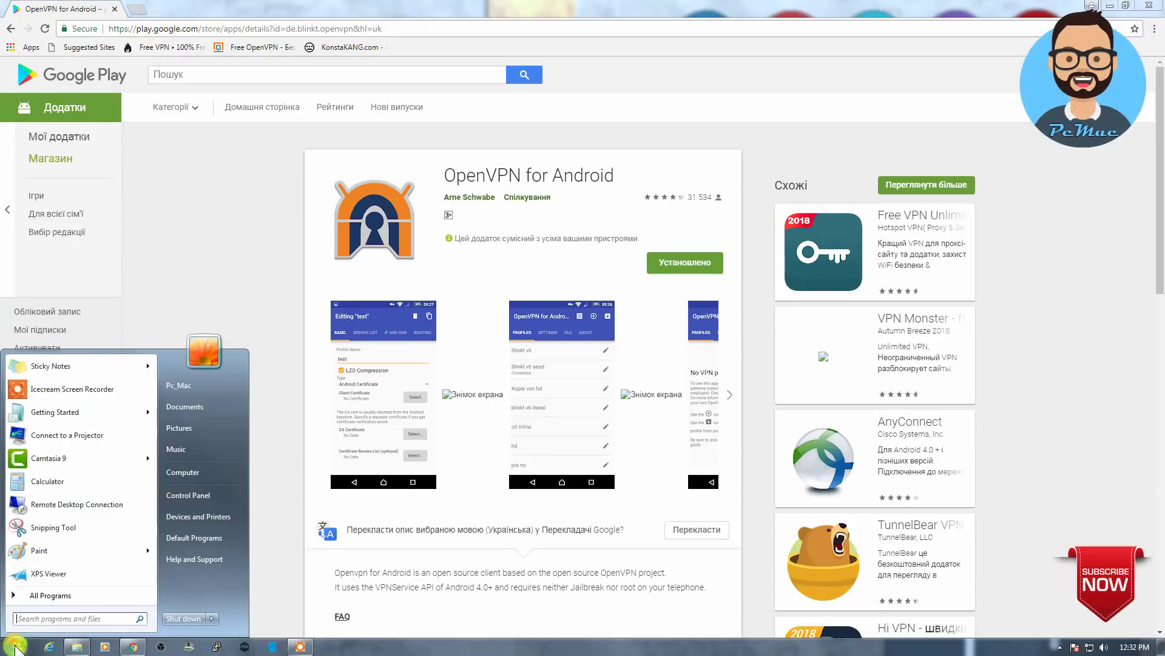
left_click(46, 597)
scroll(77, 395, "down", 5)
left_click(79, 373)
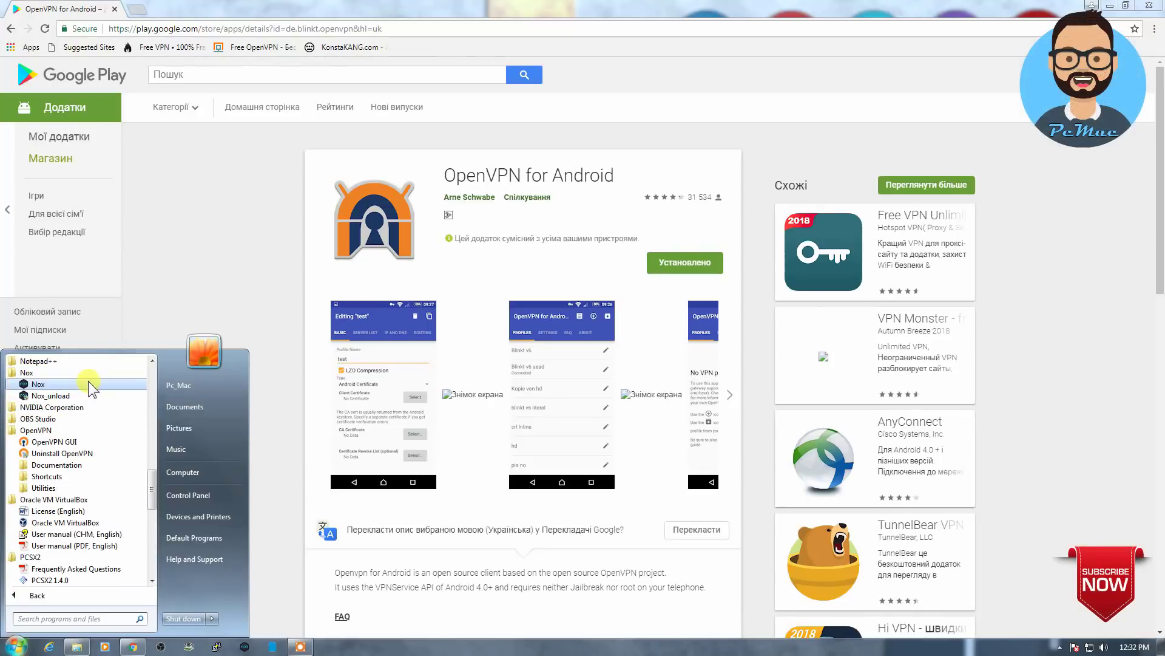
left_click(89, 383)
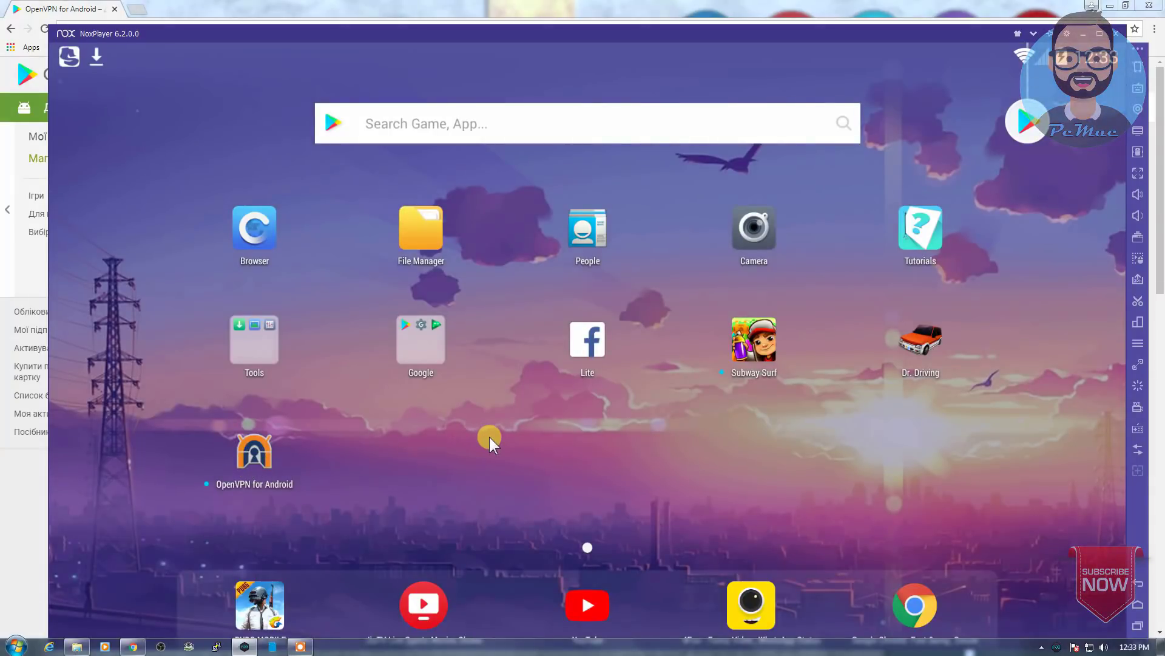
Step: Dismiss Browser from recent apps, maximize NoxPlayer, and open the featured-games app store
left_click(427, 127)
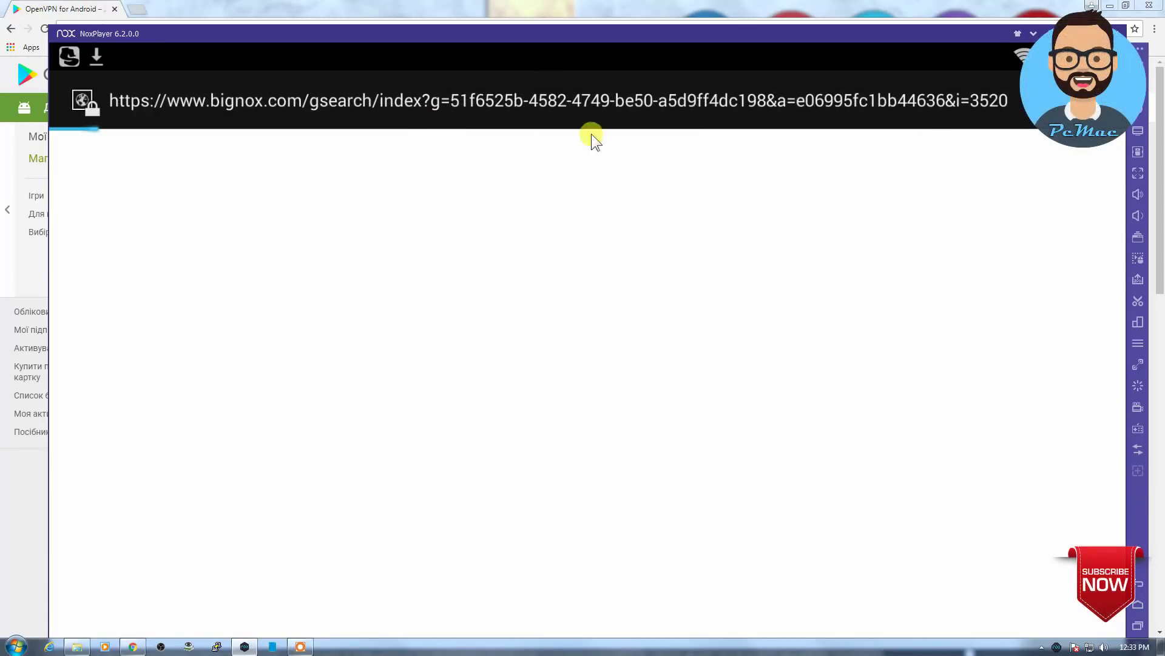
left_click(1139, 626)
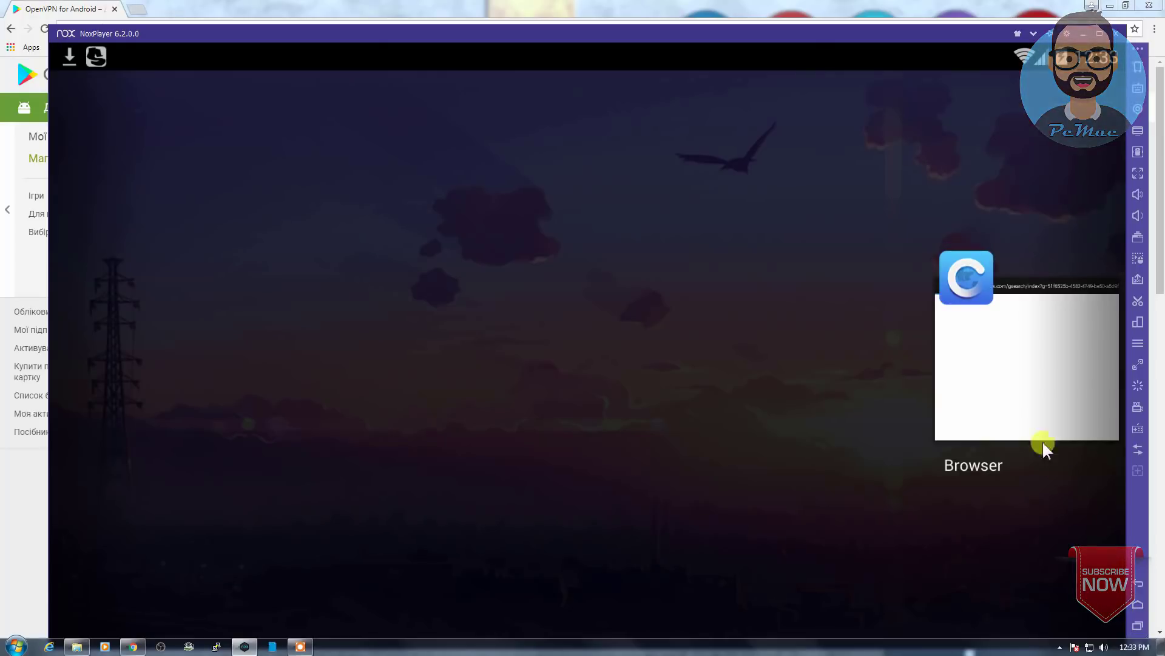
left_click_drag(1029, 385, 1015, 589)
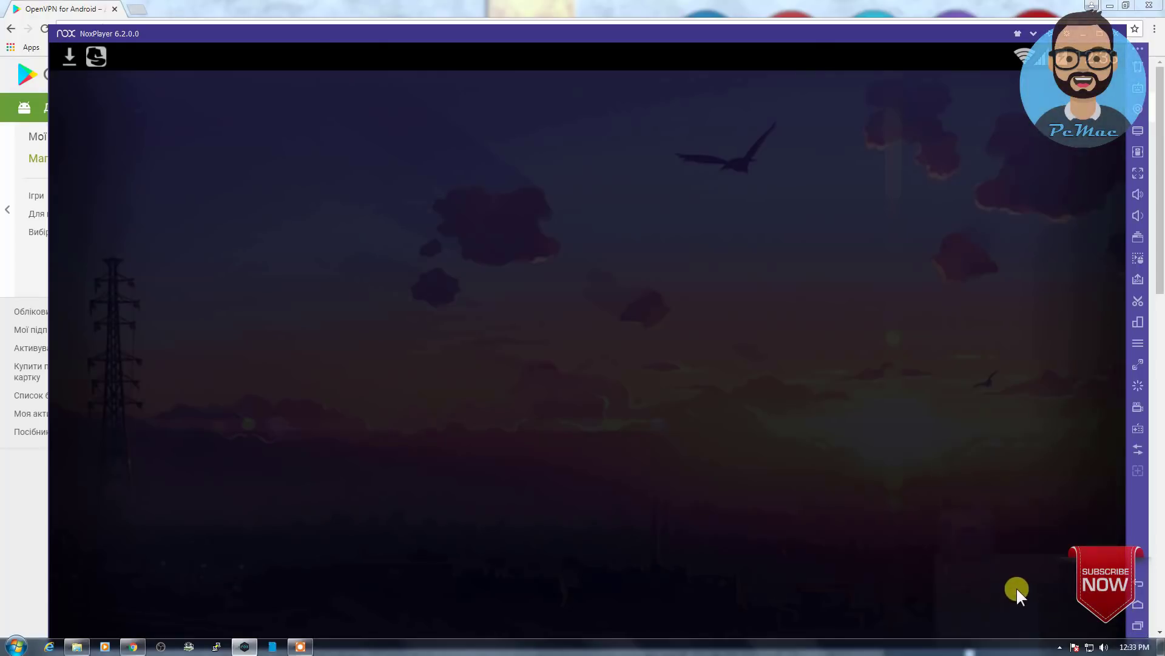
left_click(900, 431)
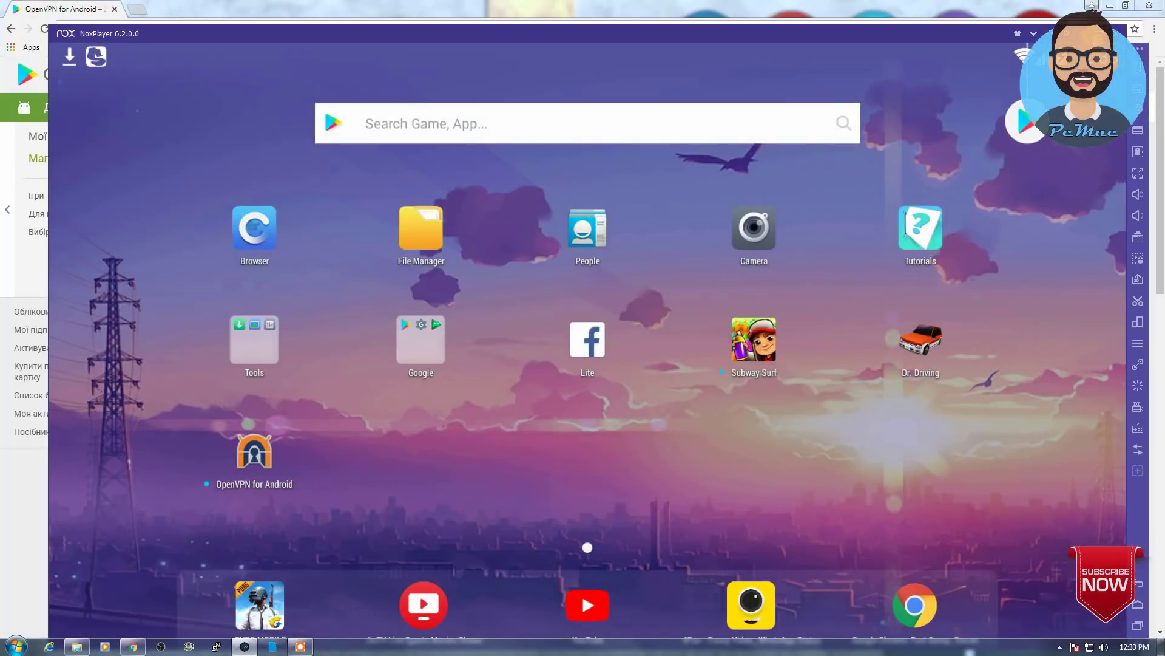
left_click(1122, 33)
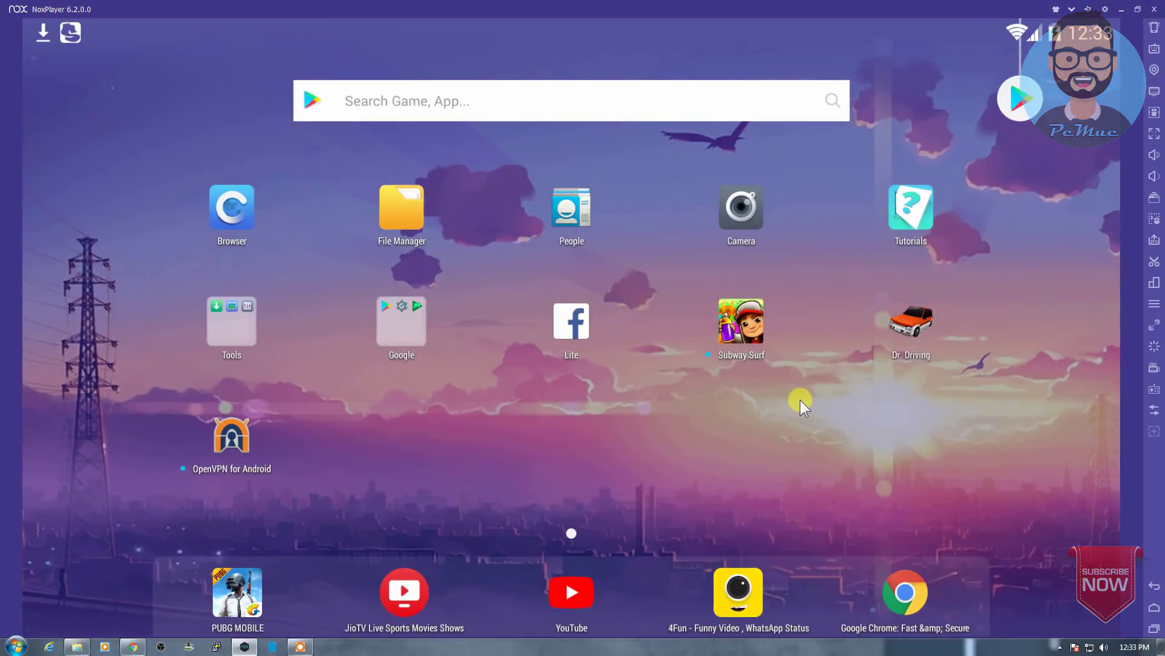
left_click(1017, 107)
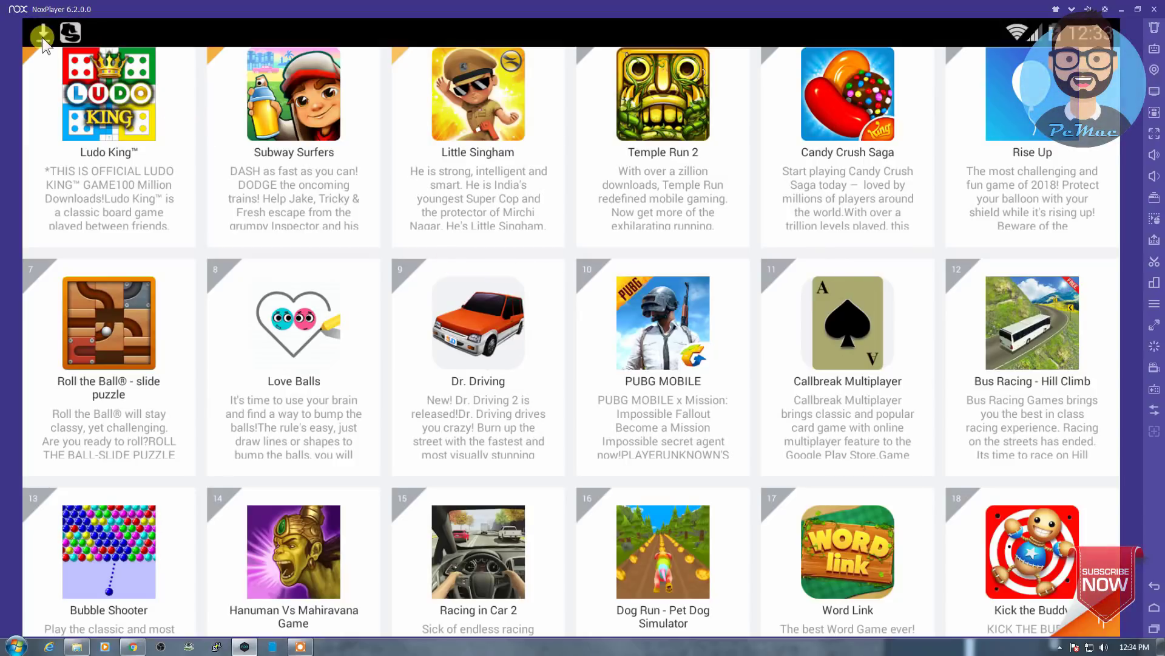
left_click(777, 349)
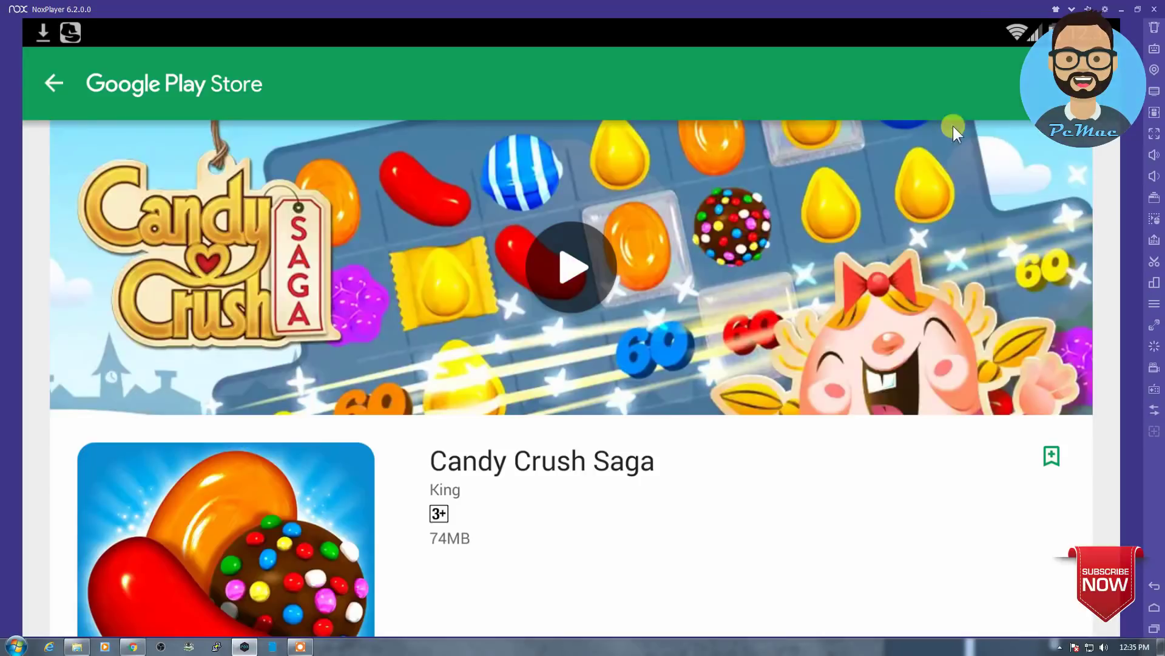
left_click(734, 100)
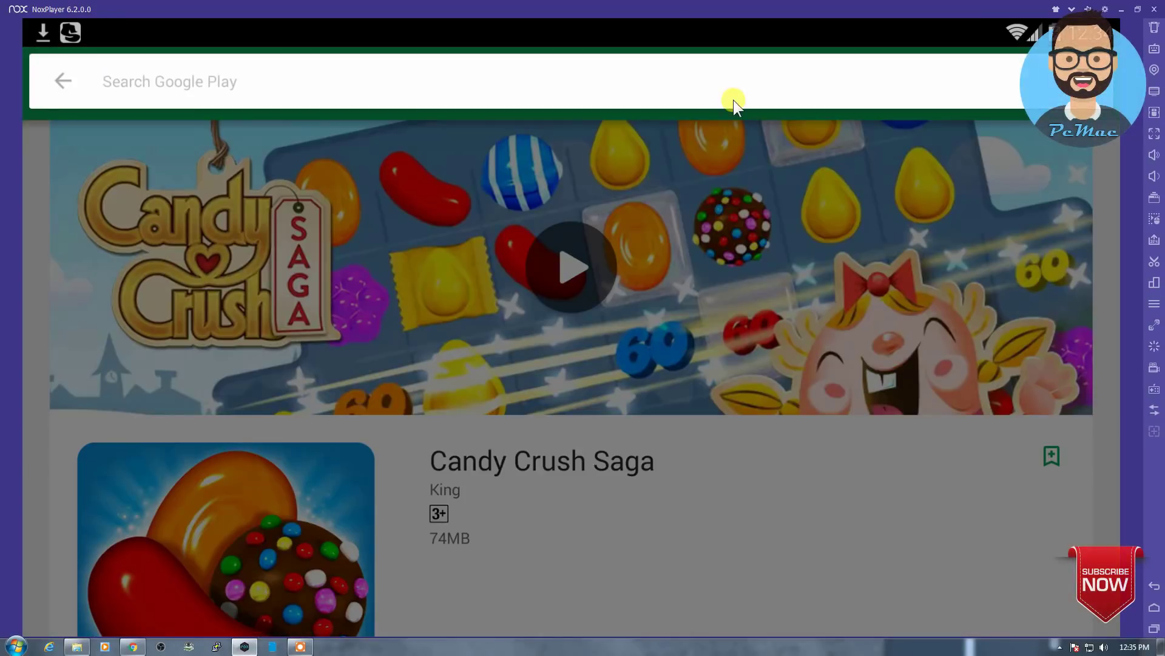
type("openvpn")
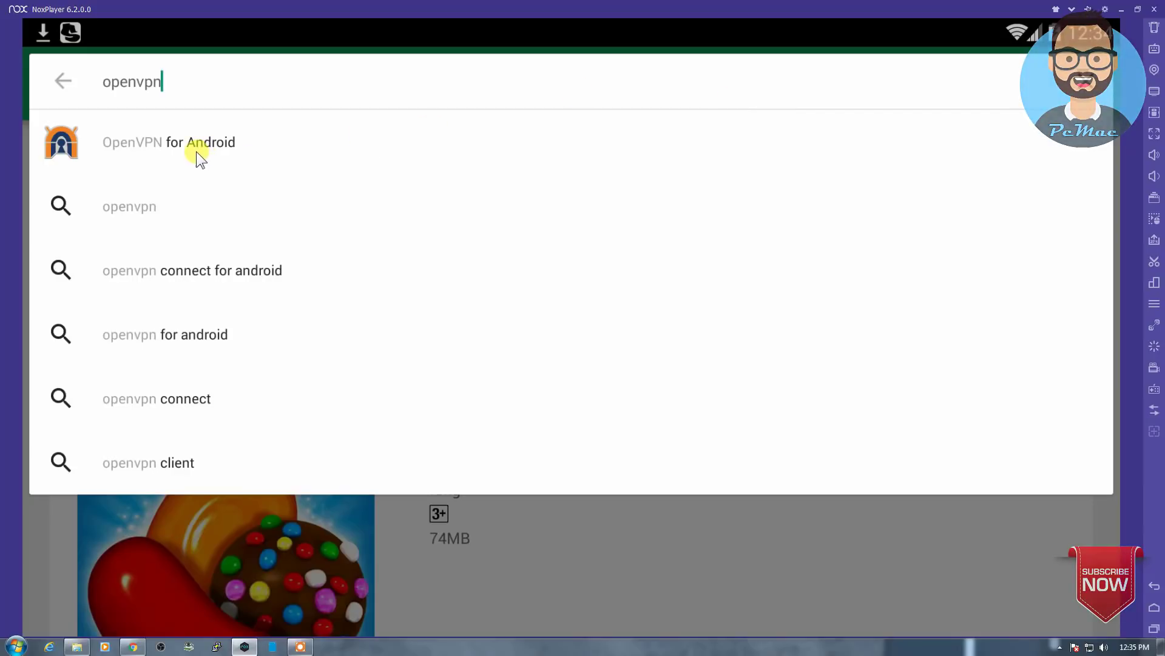
left_click(179, 144)
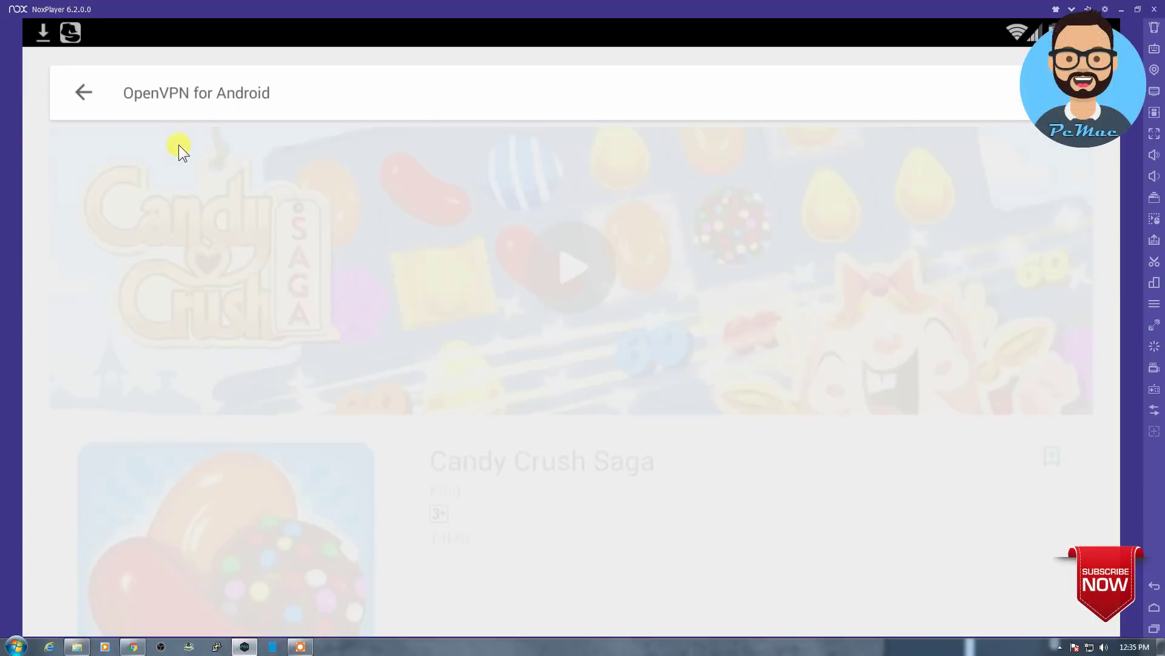
scroll(718, 347, "down", 5)
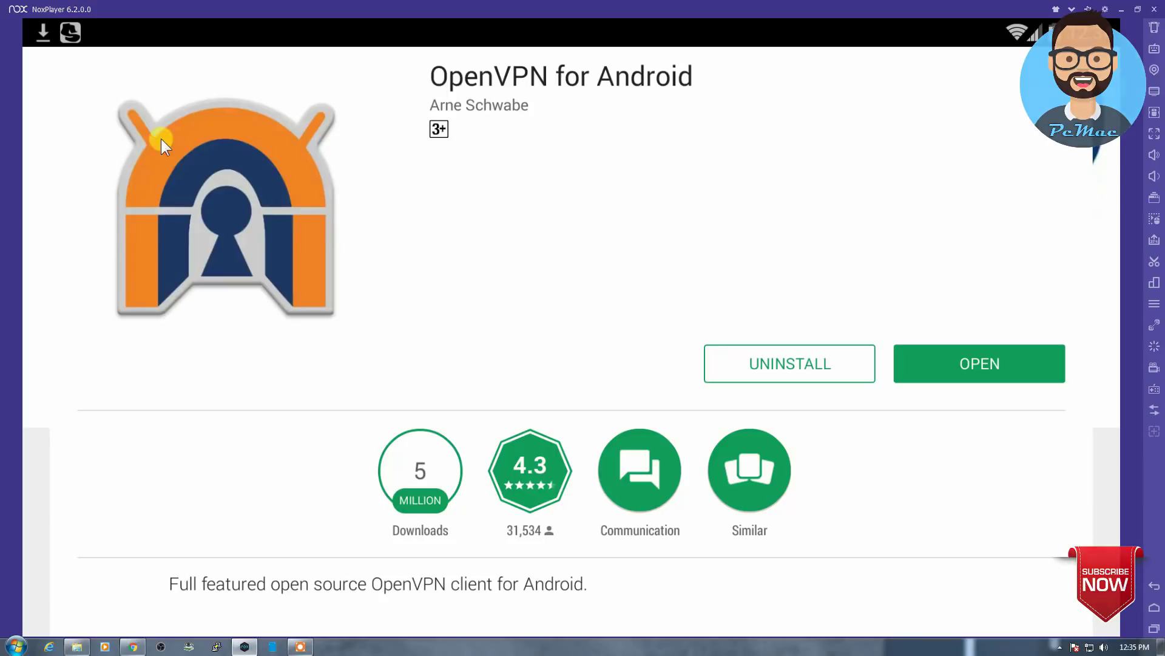
scroll(753, 282, "up", 2)
scroll(753, 283, "up", 4)
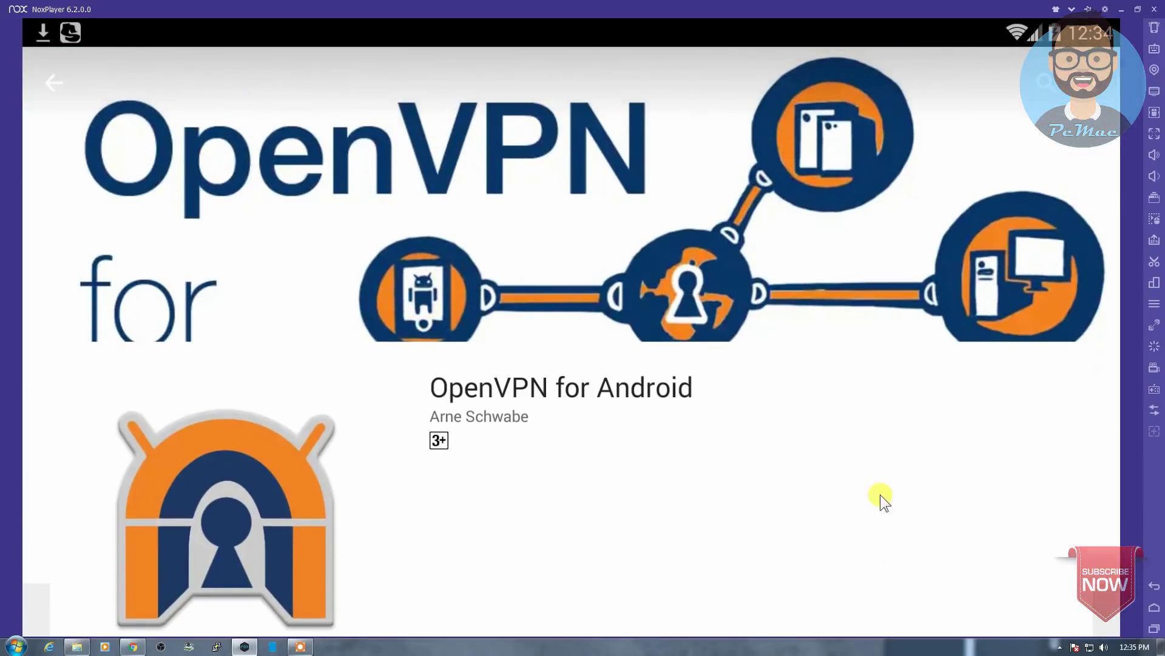
left_click(1155, 588)
left_click(1155, 588)
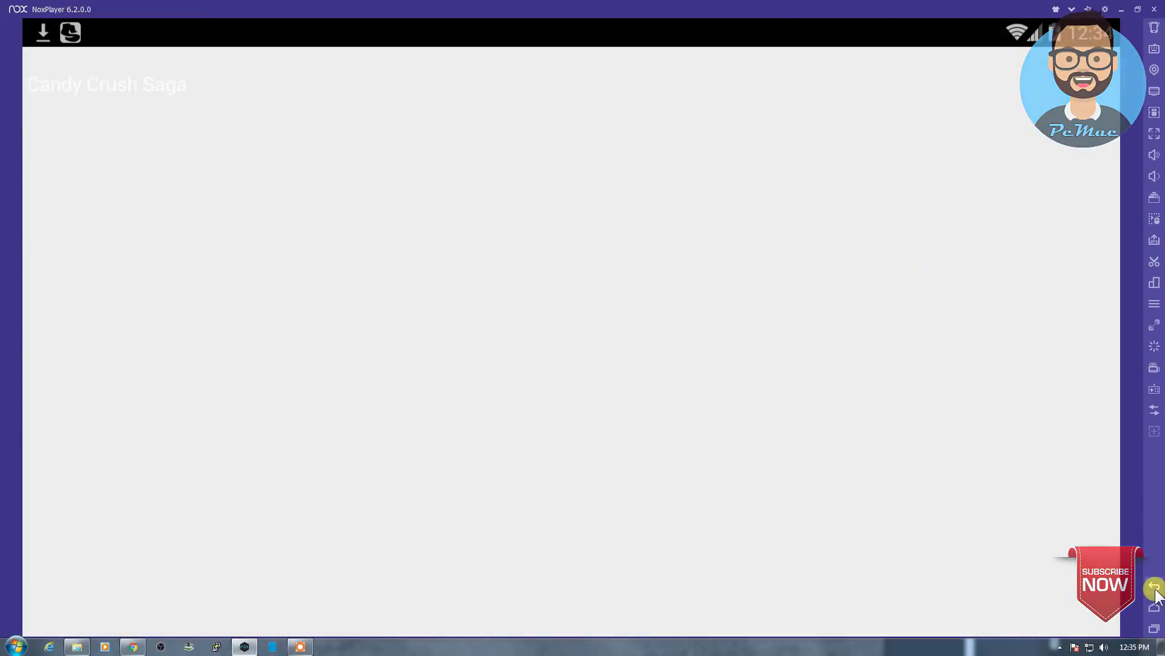
left_click(1155, 588)
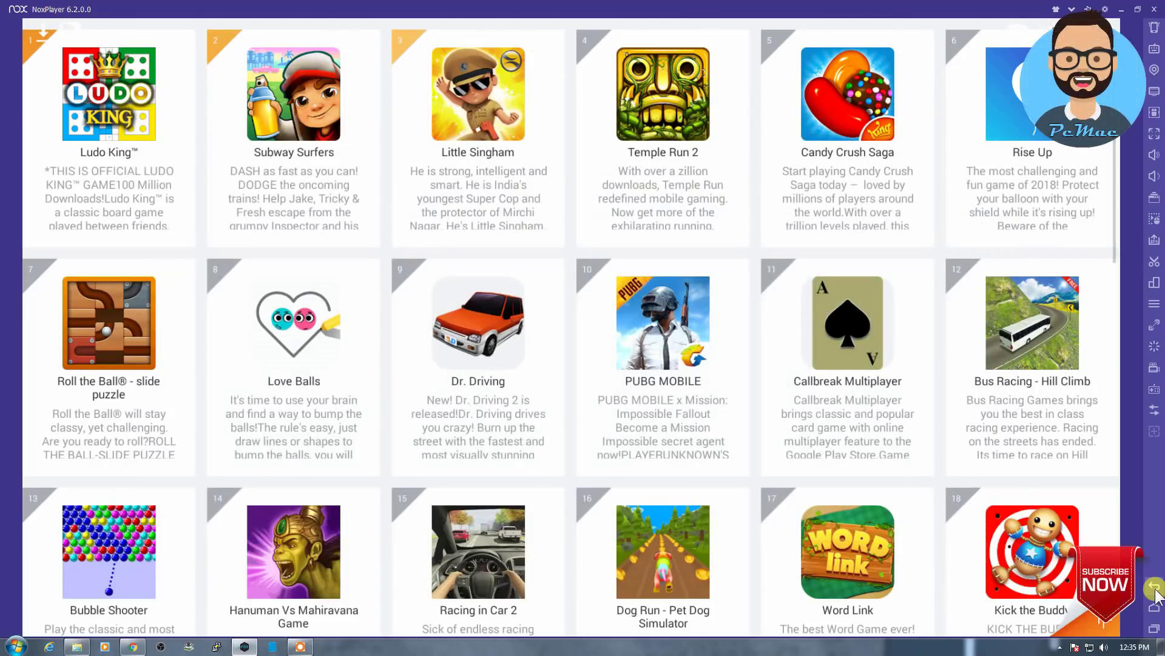
left_click(1155, 588)
left_click(235, 454)
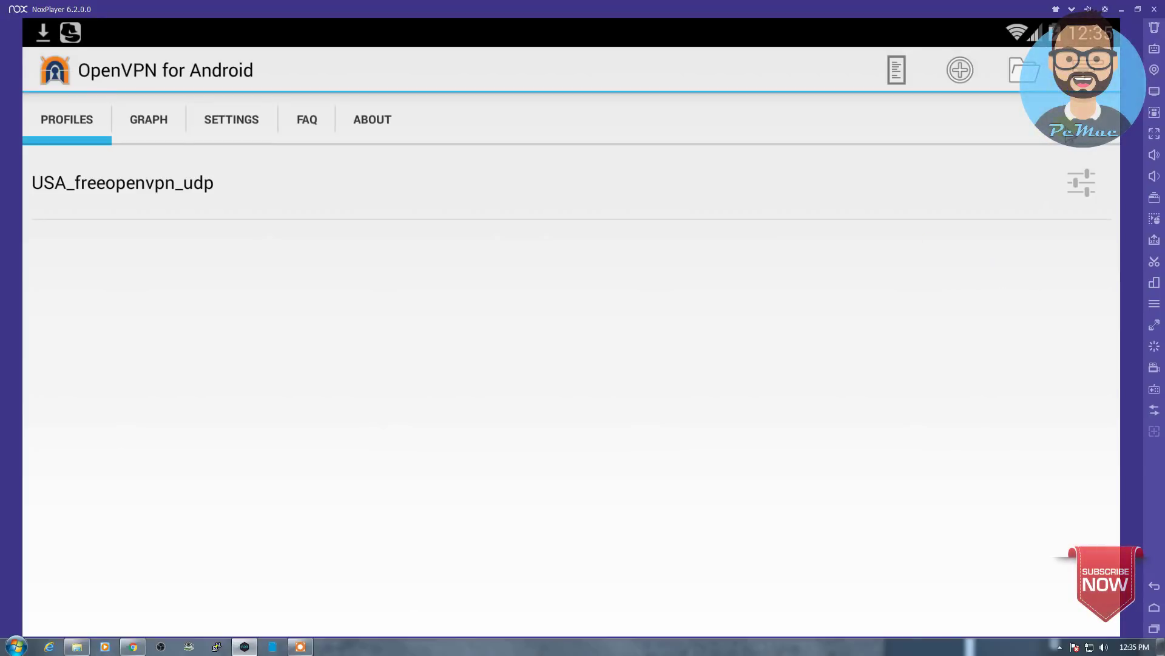
left_click(1154, 586)
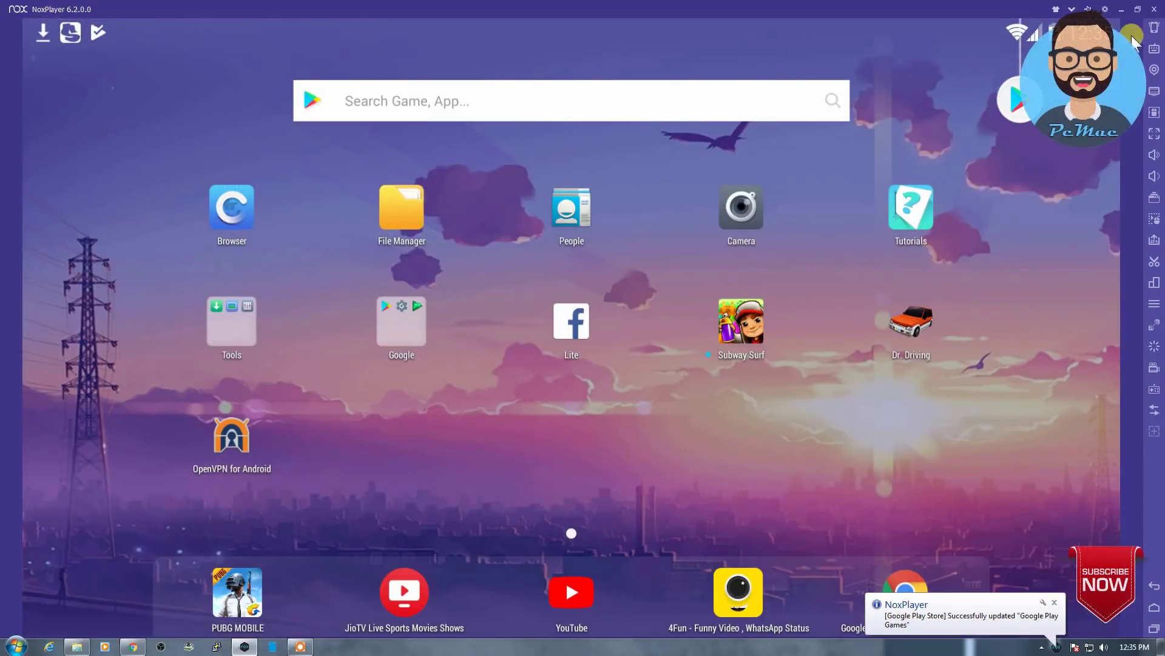
Step: Switch to Chrome with Alt+Tab, then use Win+D to show the bare desktop
key("alt+Tab")
key("super+d")
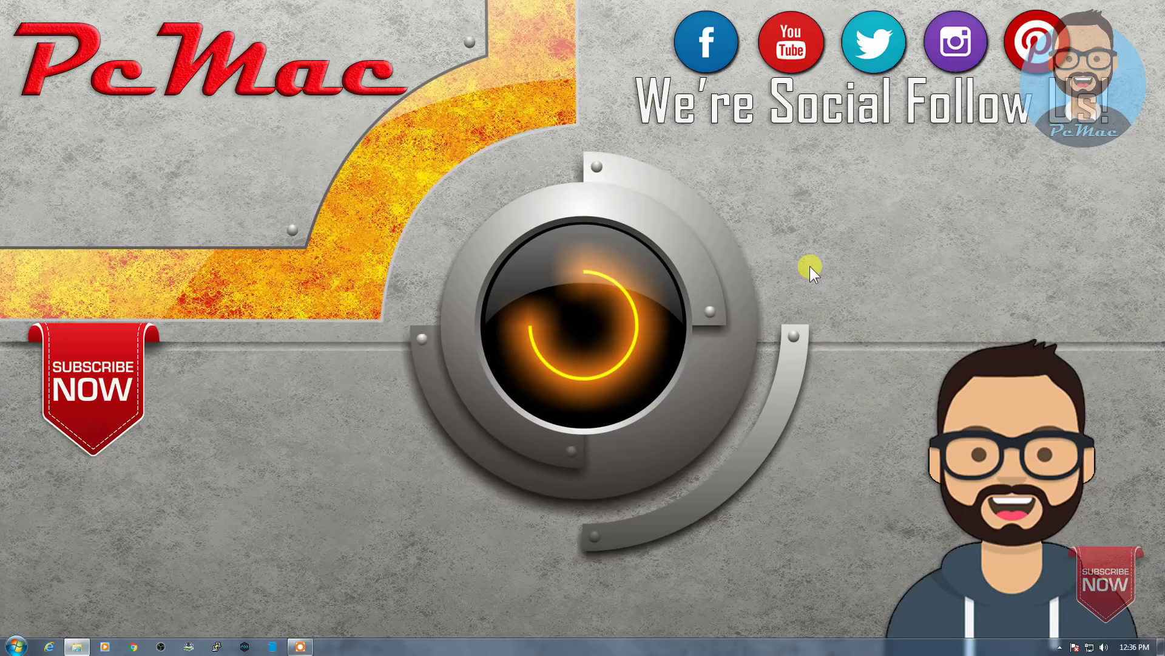